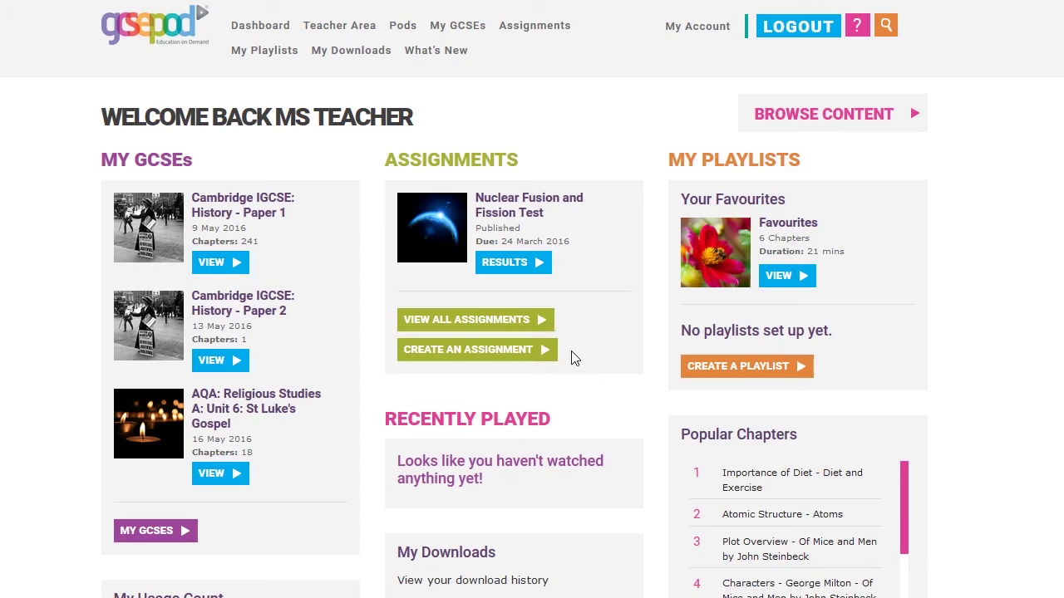
Start a new assignment from a blank slate
click(545, 354)
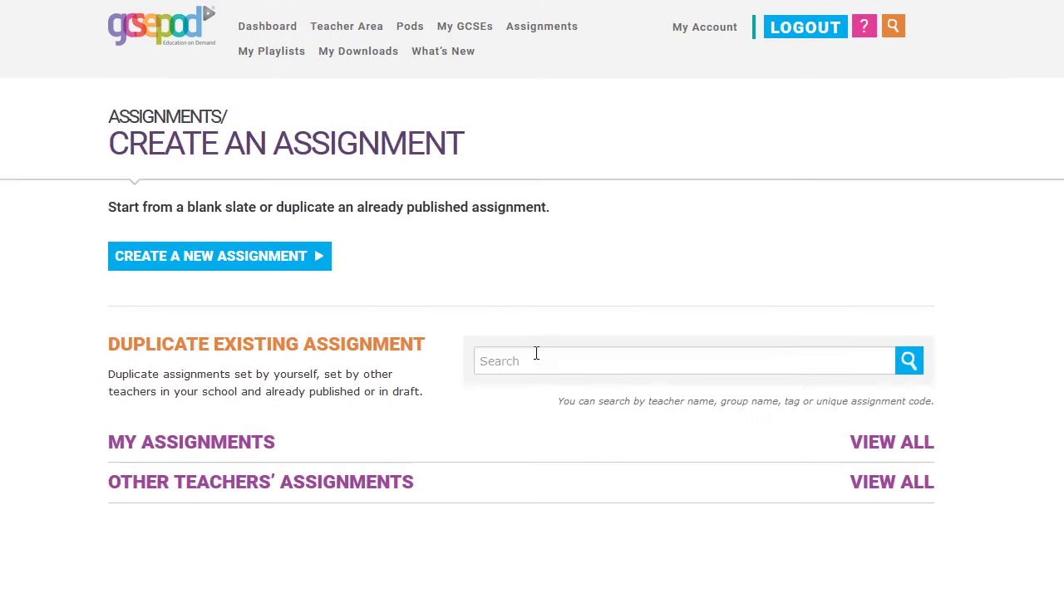
click(304, 259)
click(524, 41)
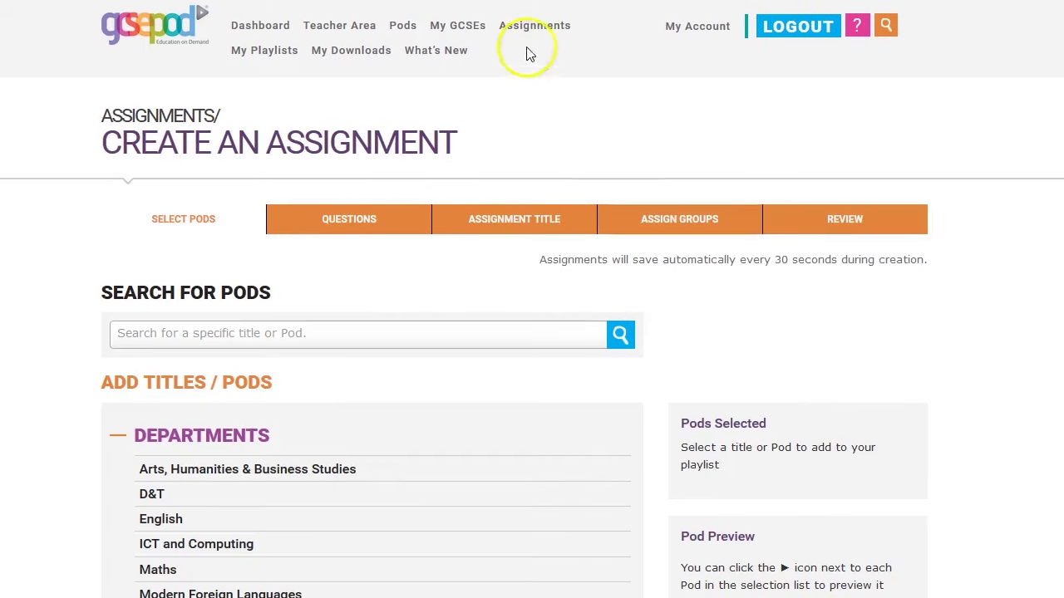
Filter the pod catalogue to Sciences, Biology, topic B1.2/Nerves and Hormones
scroll(531, 332, down, 5)
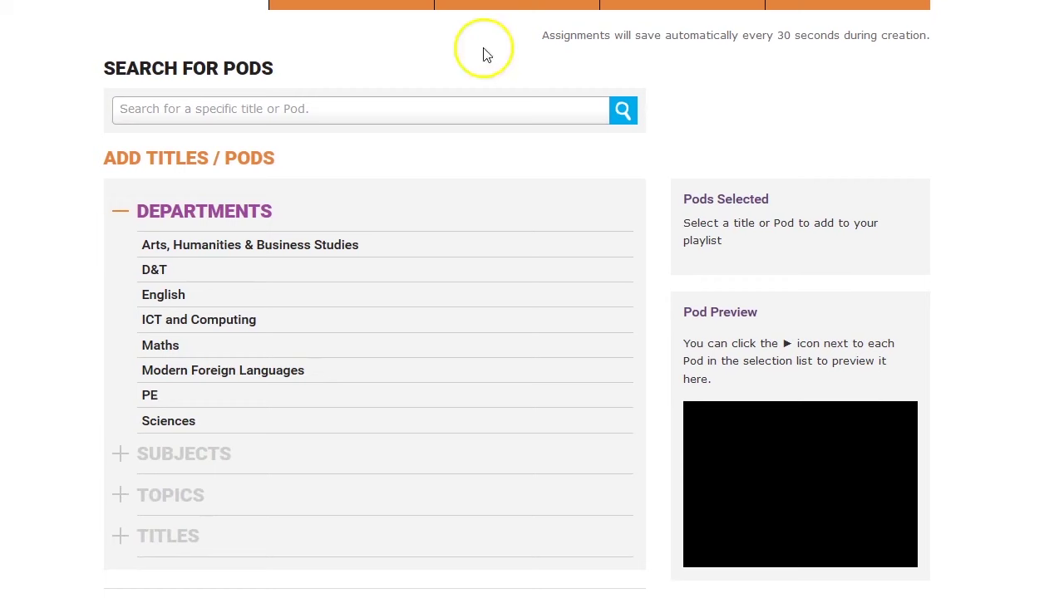
click(184, 428)
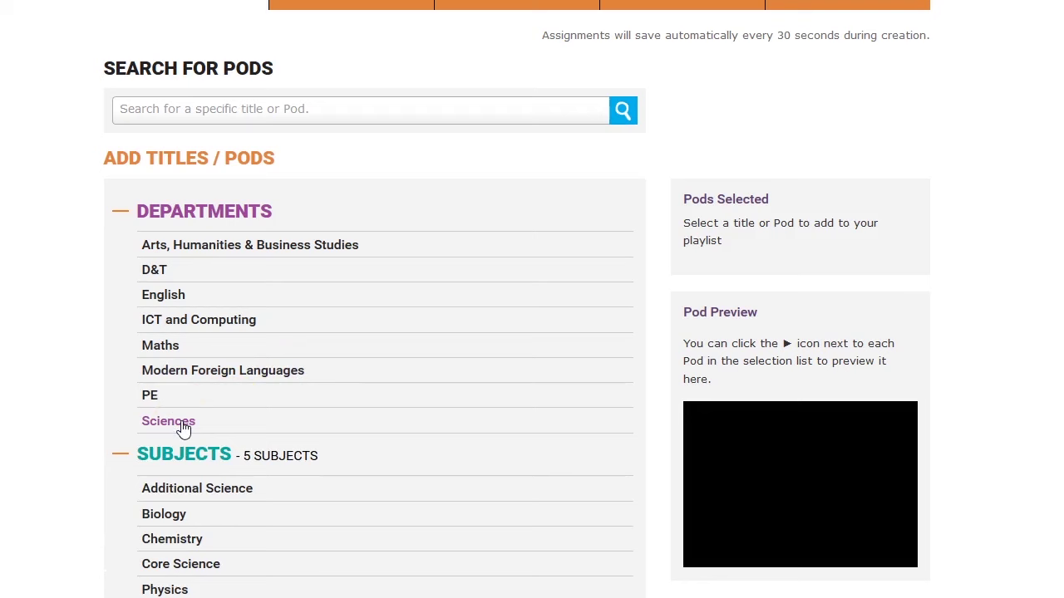
click(172, 517)
scroll(252, 470, down, 4)
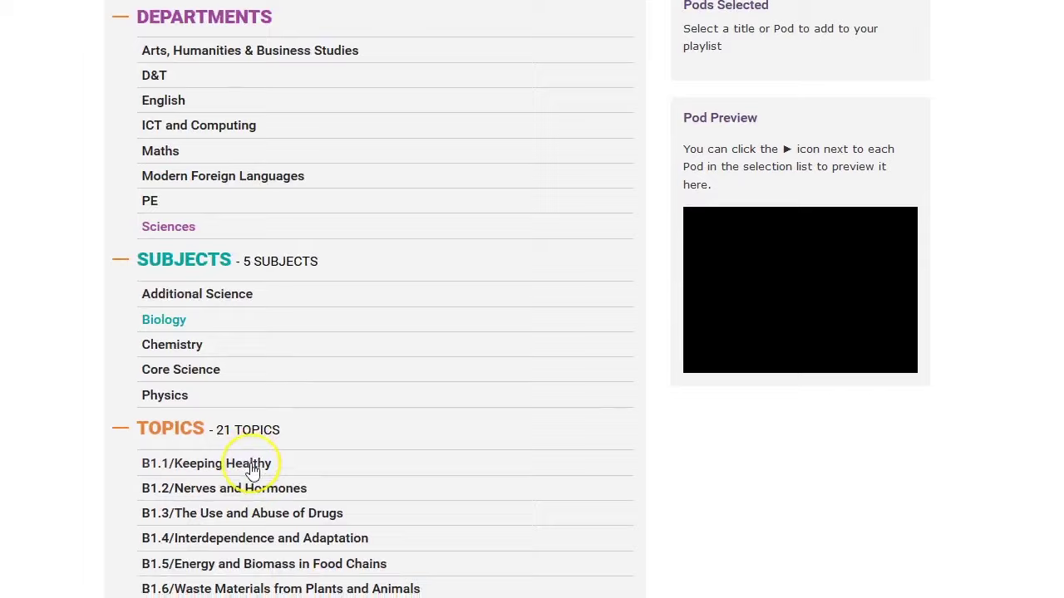
scroll(252, 471, down, 4)
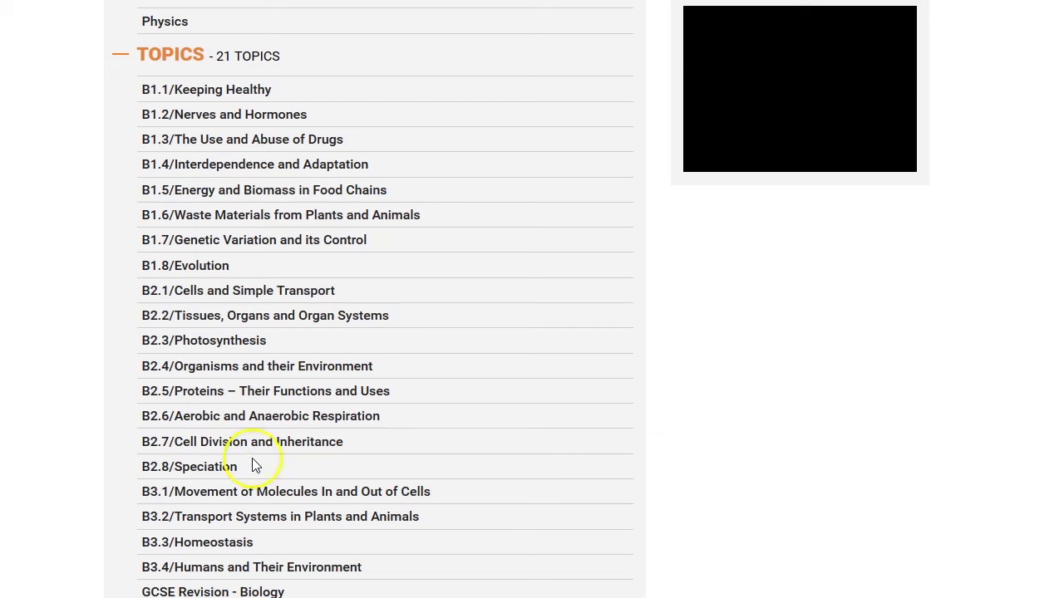
click(260, 119)
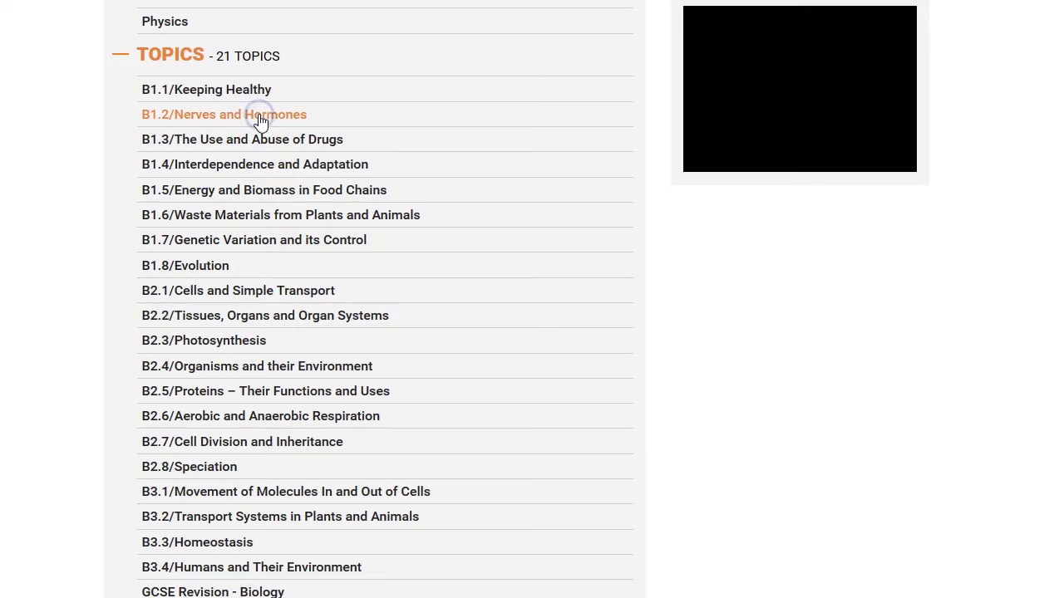
Show the two pods of The Nervous System and preview The Central Nervous System pod
scroll(260, 121, down, 3)
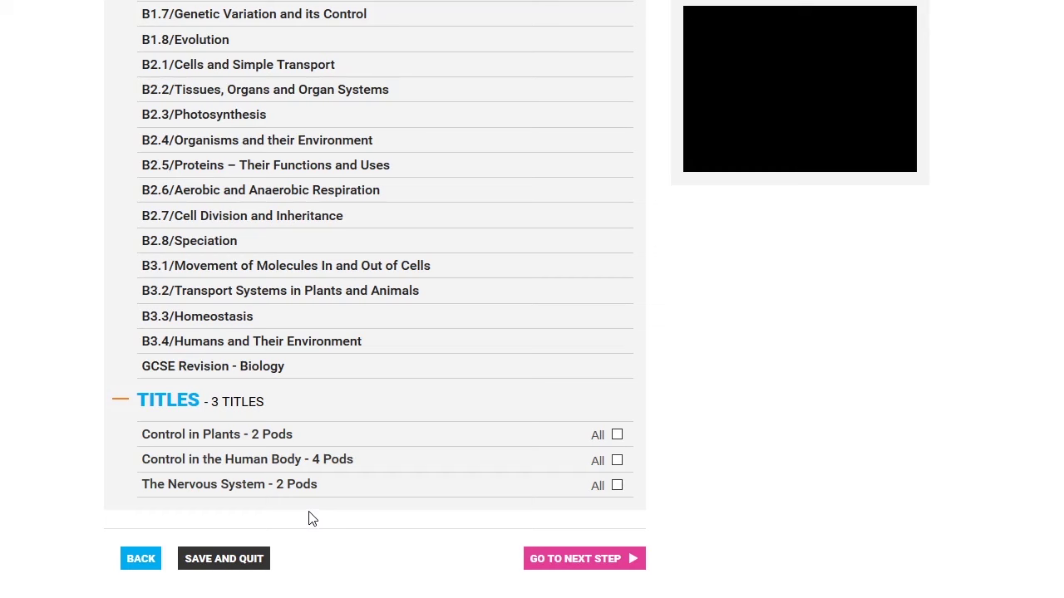
click(302, 491)
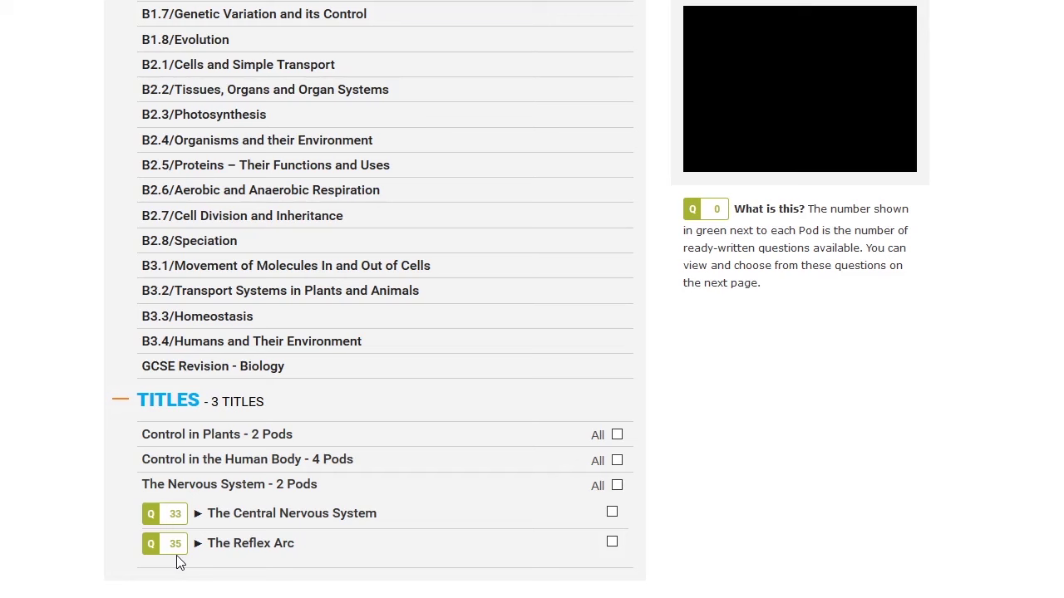
click(200, 529)
click(200, 517)
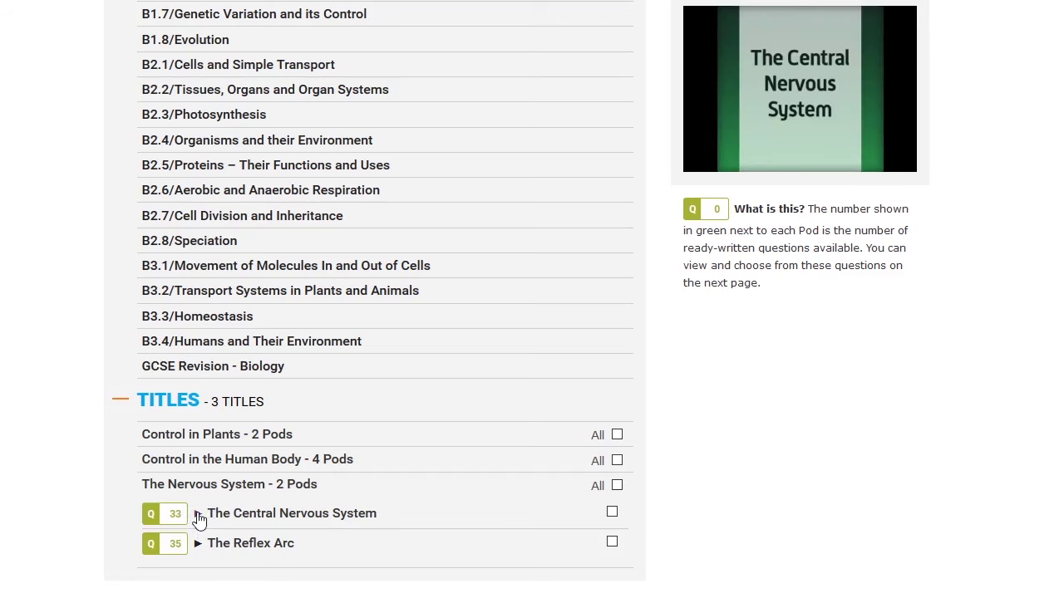
Pause the preview, select The Central Nervous System and The Reflex Arc pods, and continue
click(703, 158)
click(611, 513)
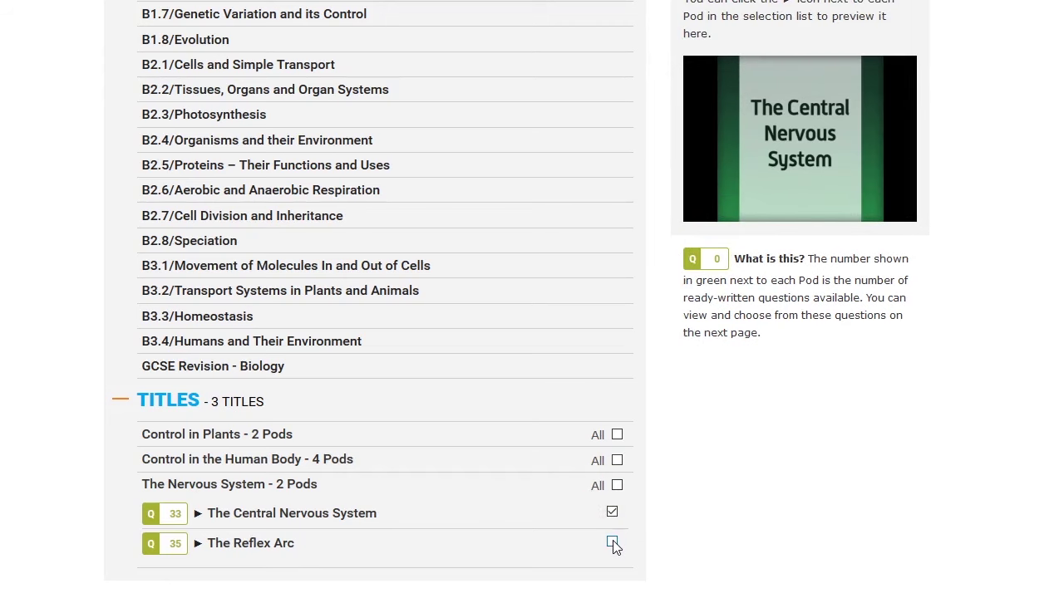
click(613, 543)
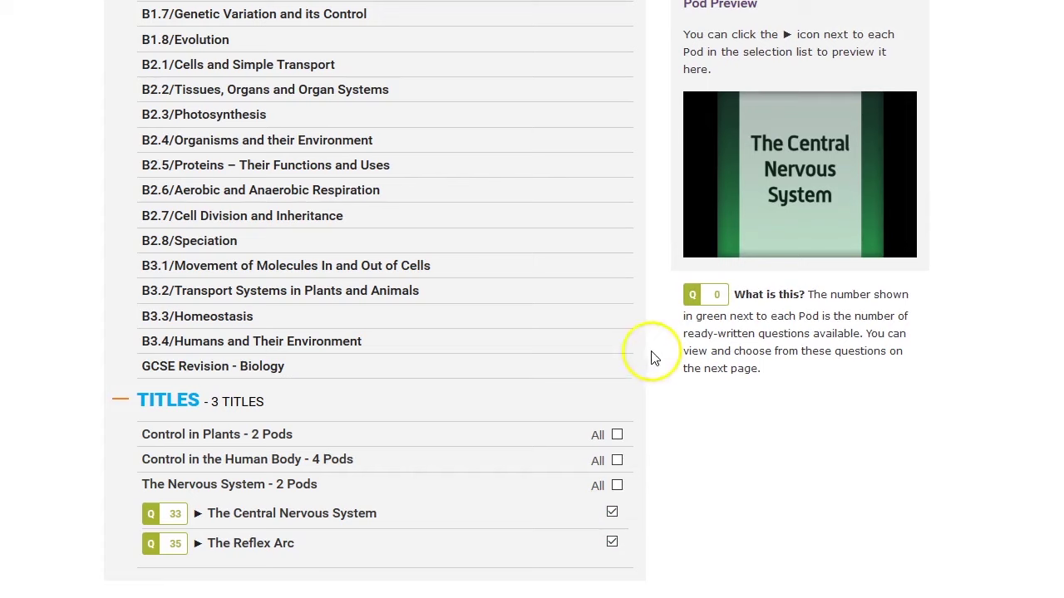
scroll(640, 10, up, 3)
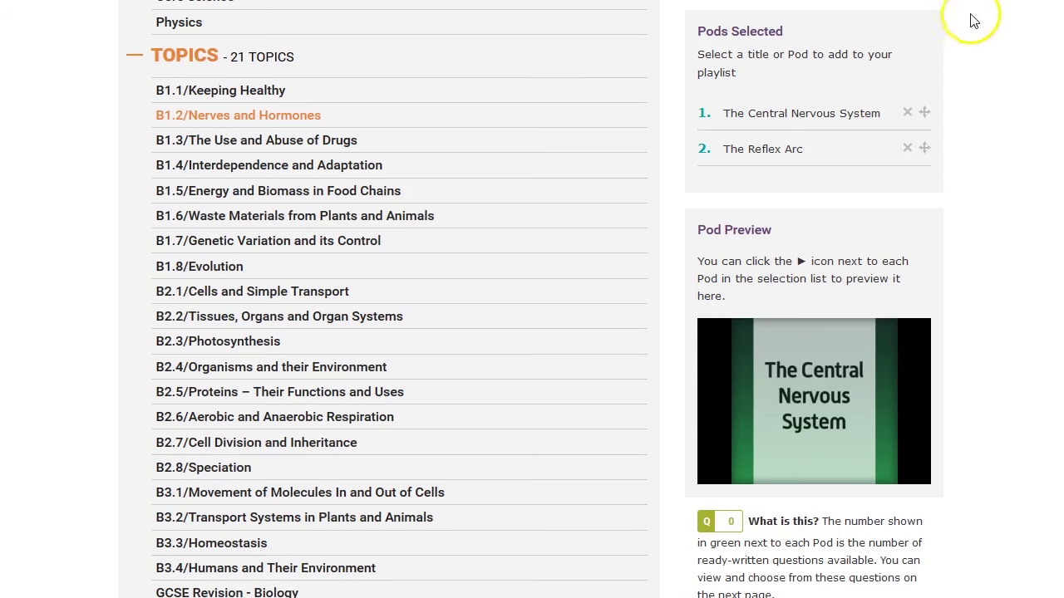
scroll(976, 8, down, 4)
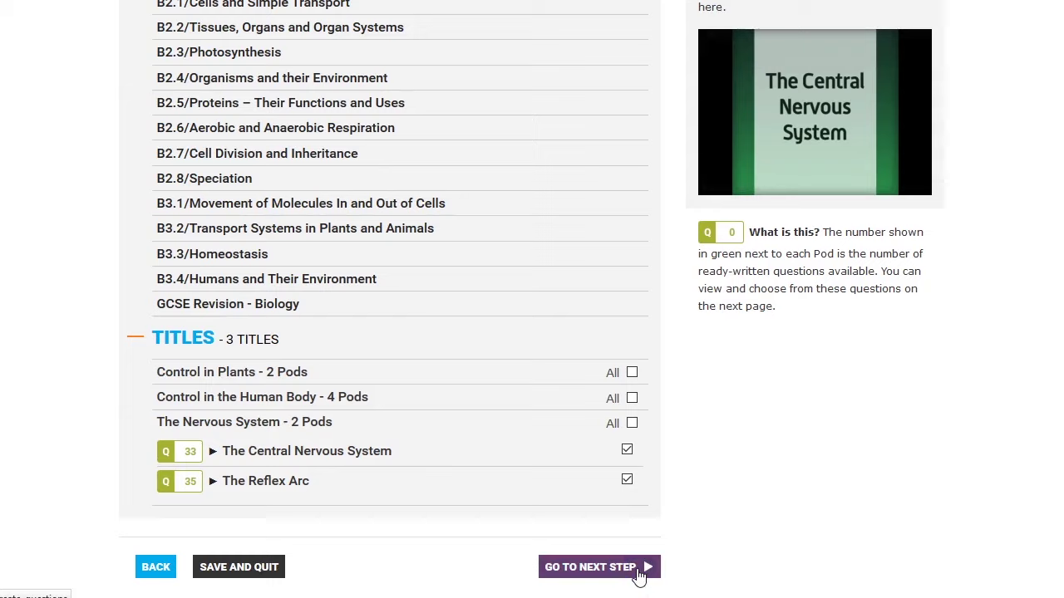
click(638, 570)
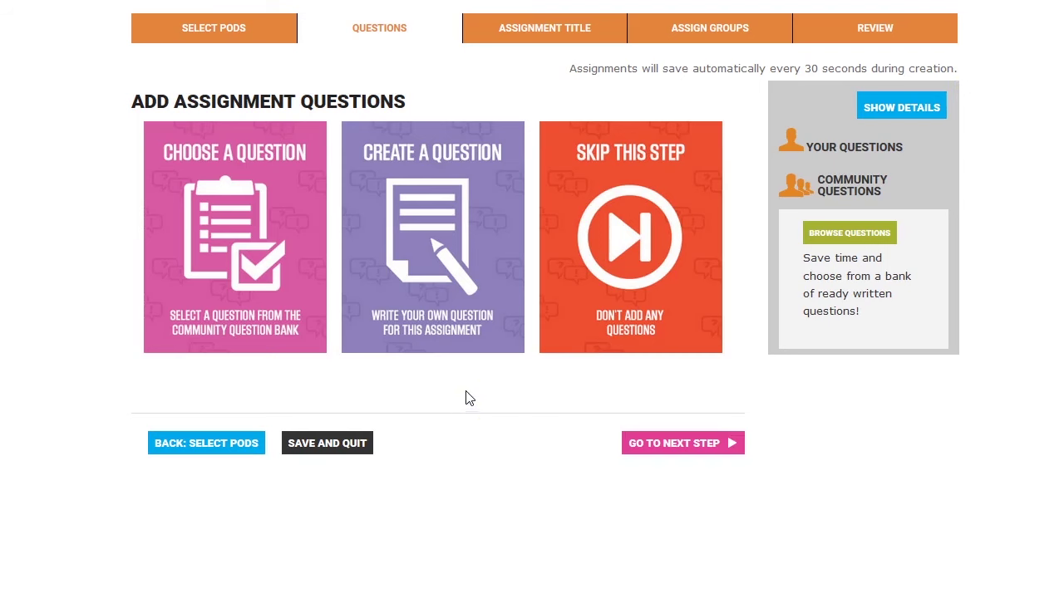
Open the Choose A Question community bank, showing 50 Nervous System questions
click(634, 243)
click(237, 238)
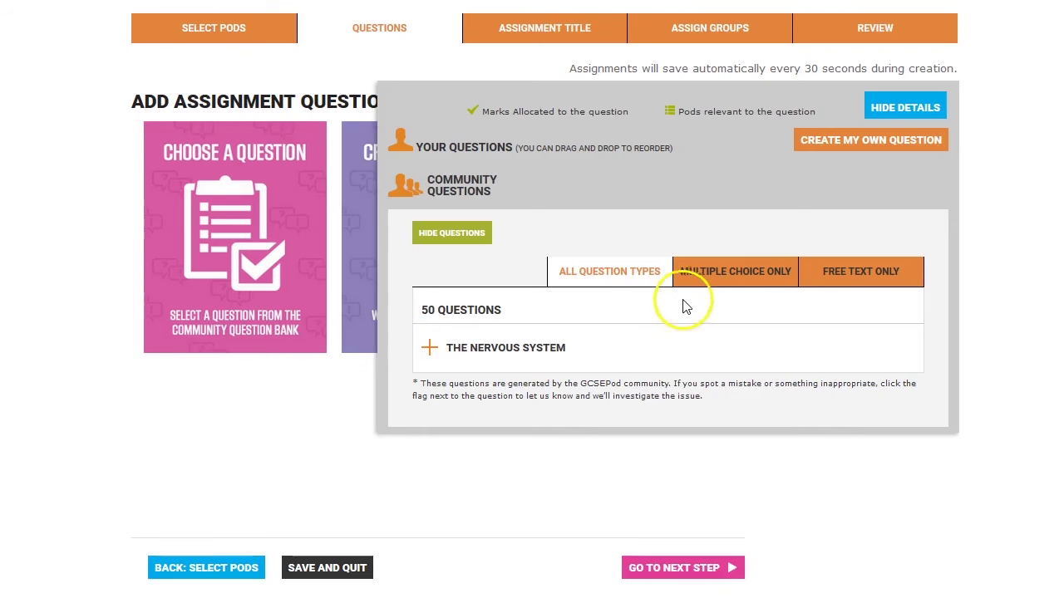
Filter to Multiple Choice Only and expand The Nervous System, then The Central Nervous System questions
click(750, 287)
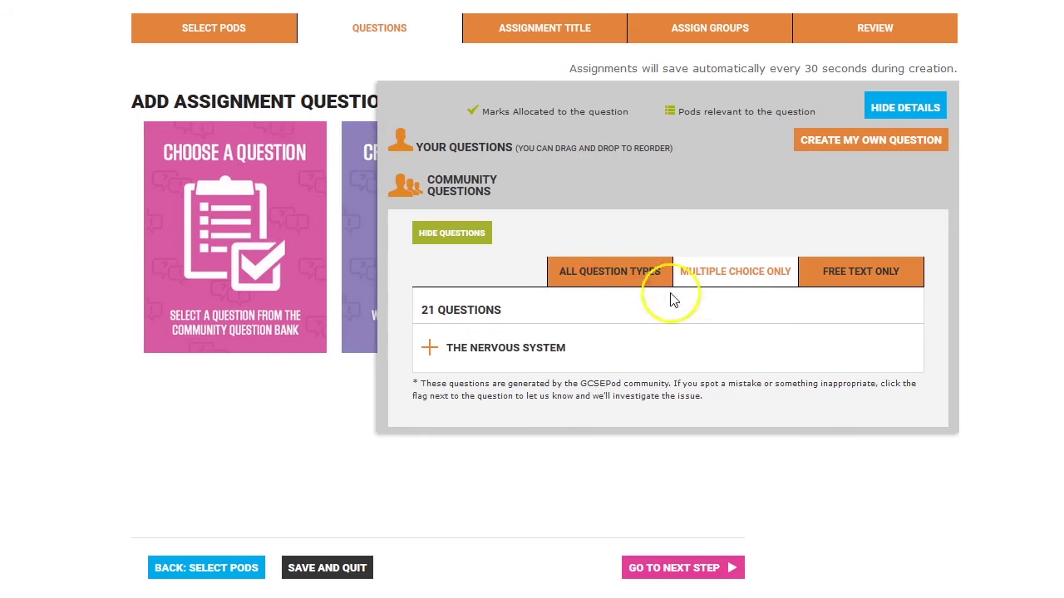
click(430, 349)
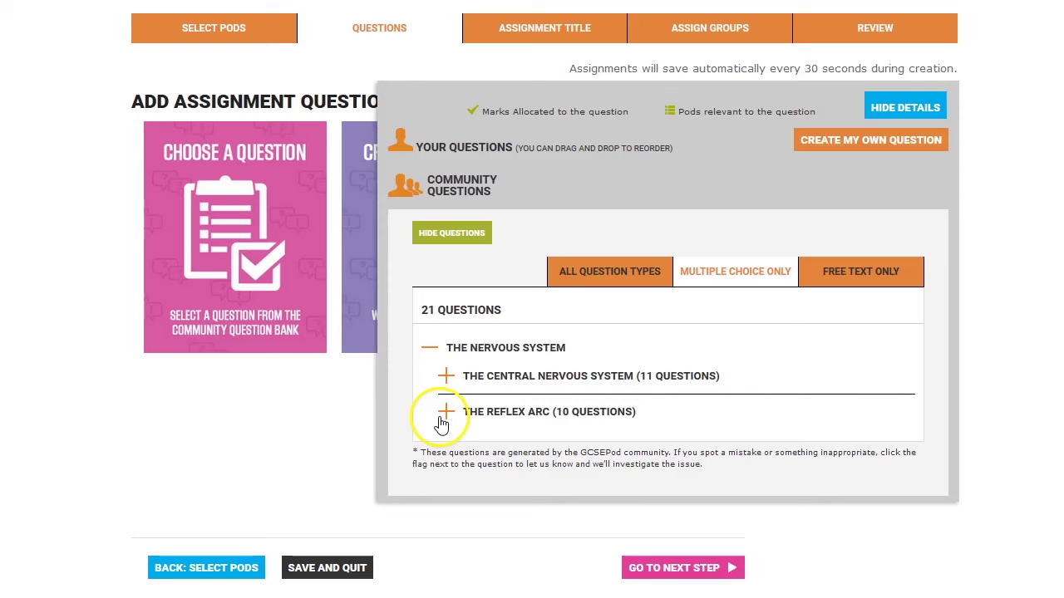
click(445, 376)
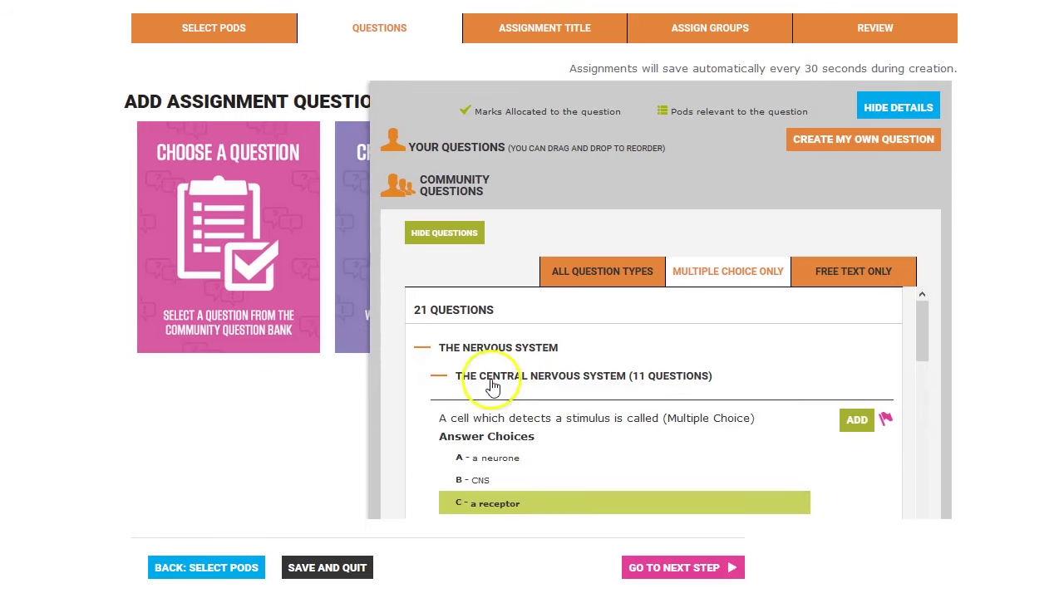
scroll(921, 332, down, 2)
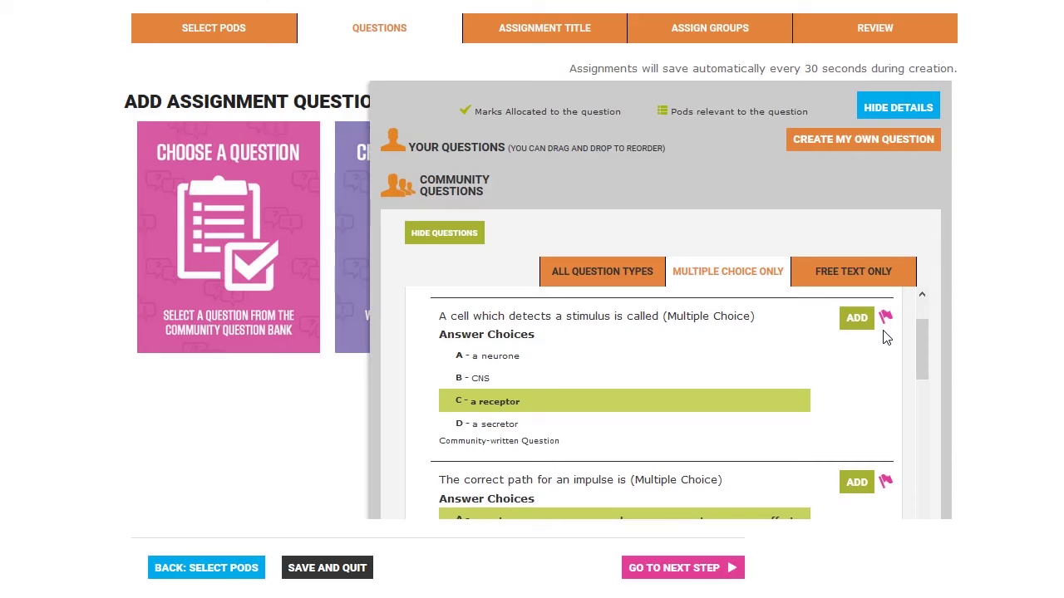
Add the stimulus-detecting cell and impulse path questions as Q1 and Q2, then filter to free text
click(865, 325)
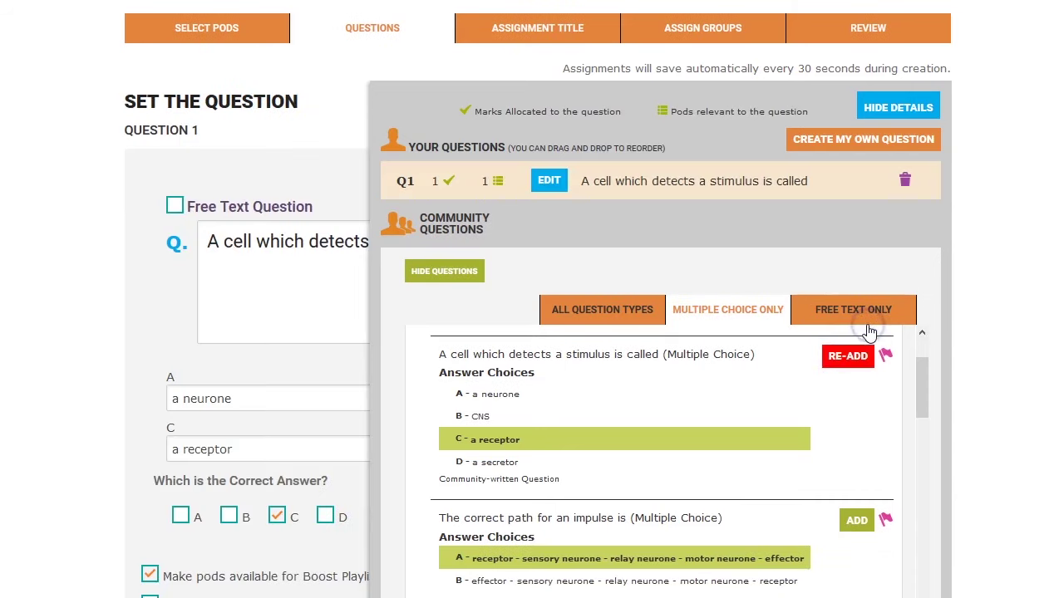
click(856, 521)
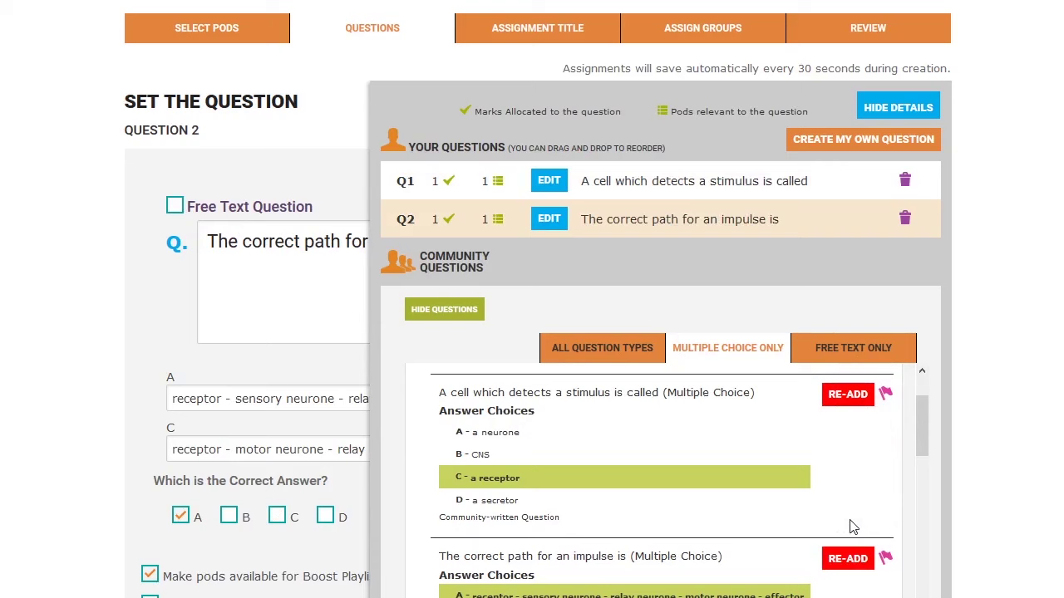
click(851, 354)
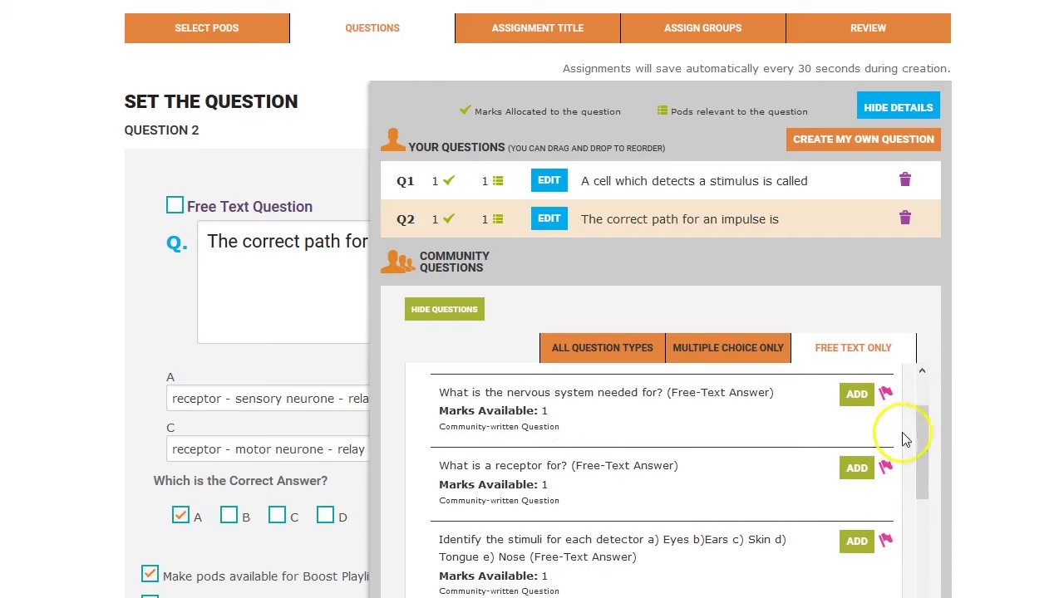
Switch to The Reflex Arc group and add the kicked reflex arc and 'What is a stimulus?' questions
drag(924, 432, 922, 401)
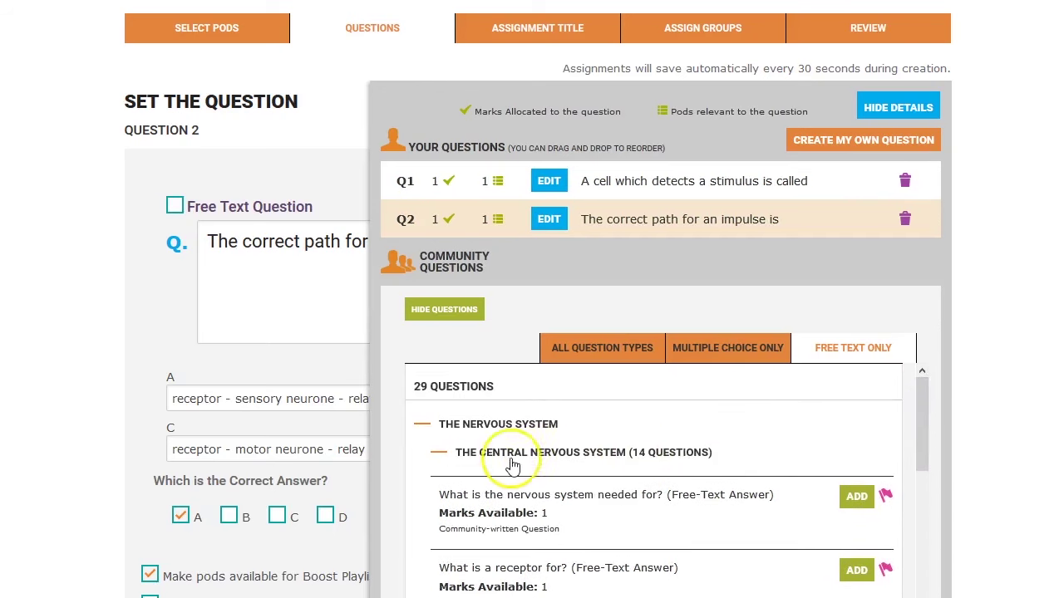
click(438, 452)
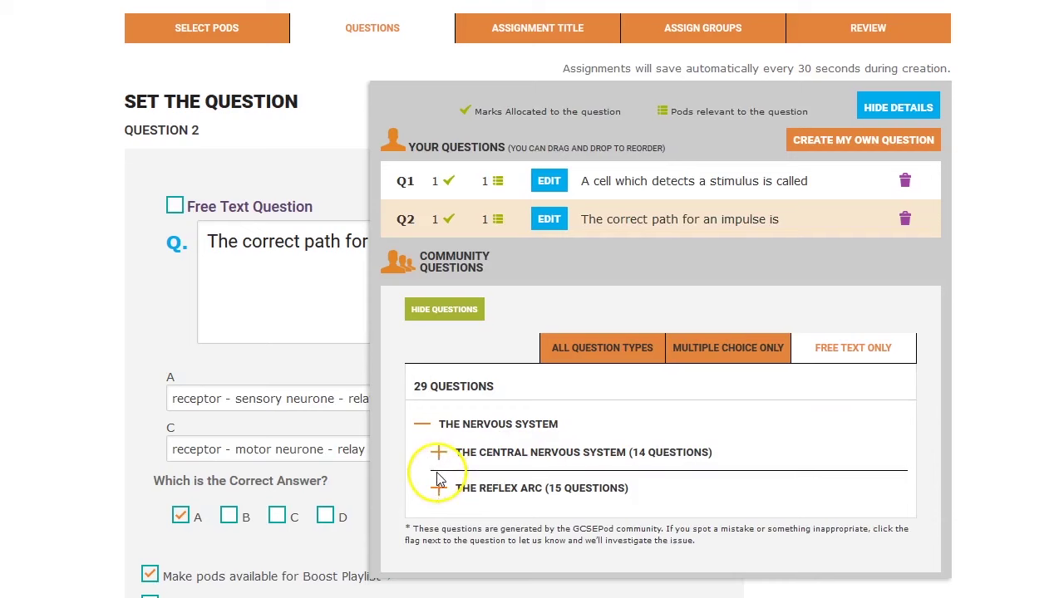
click(438, 488)
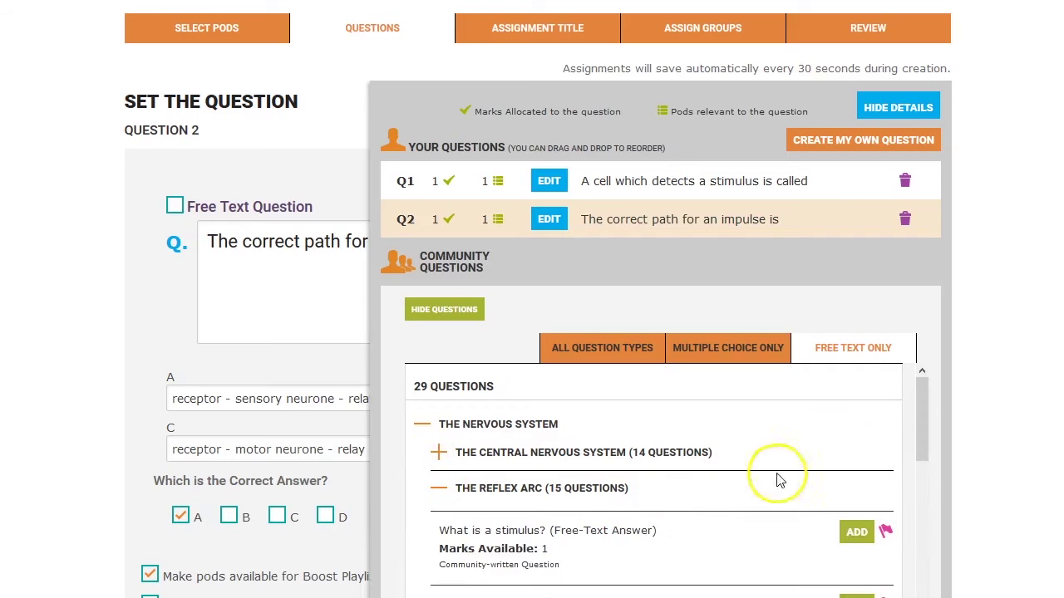
drag(921, 418, 925, 455)
click(856, 450)
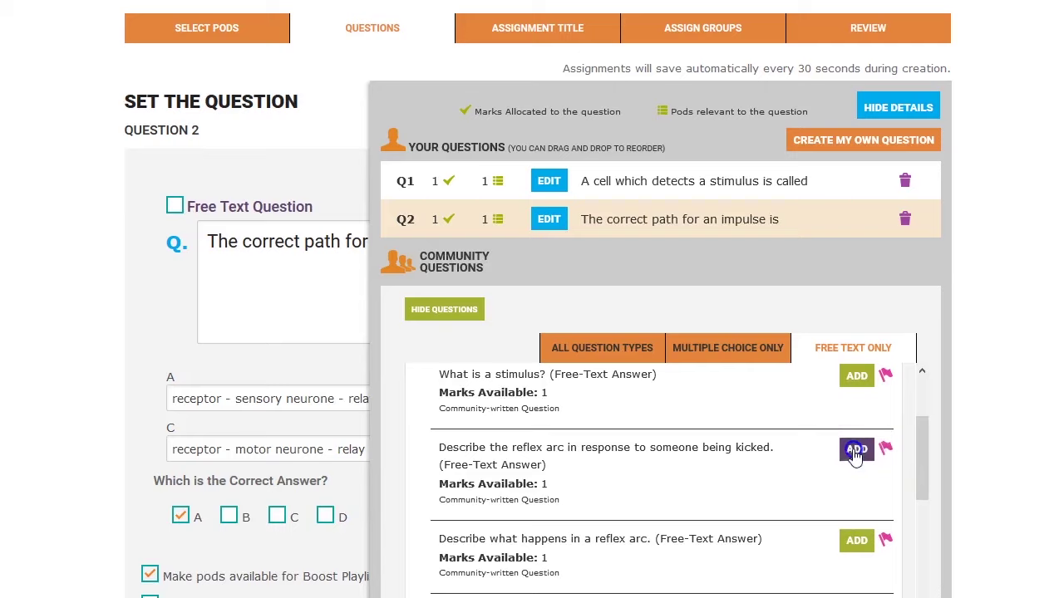
click(849, 423)
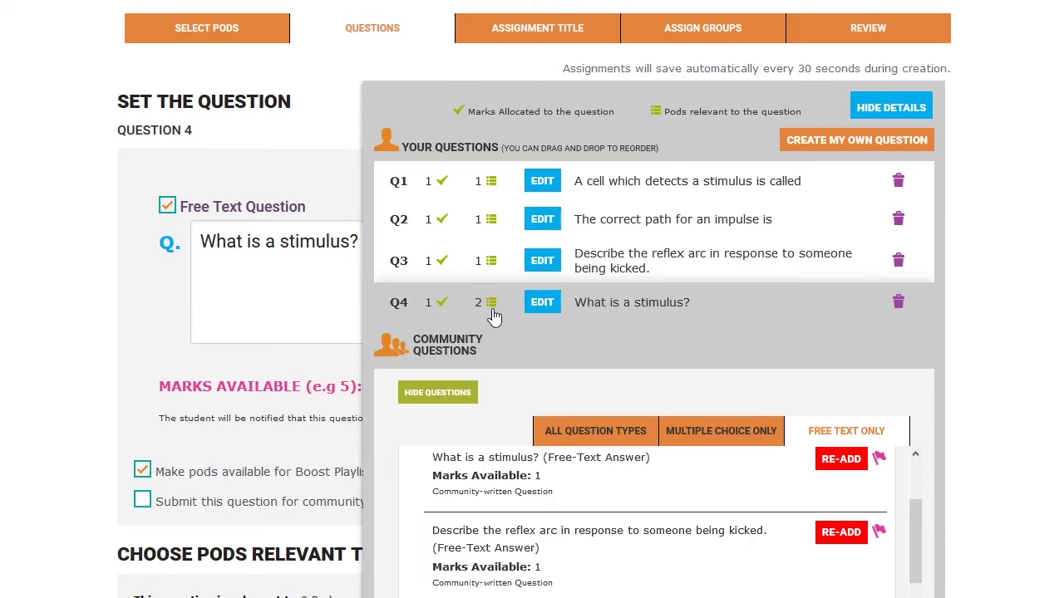
Edit Q1, toggling it to free text and back to multiple choice with C, a receptor, correct
click(540, 181)
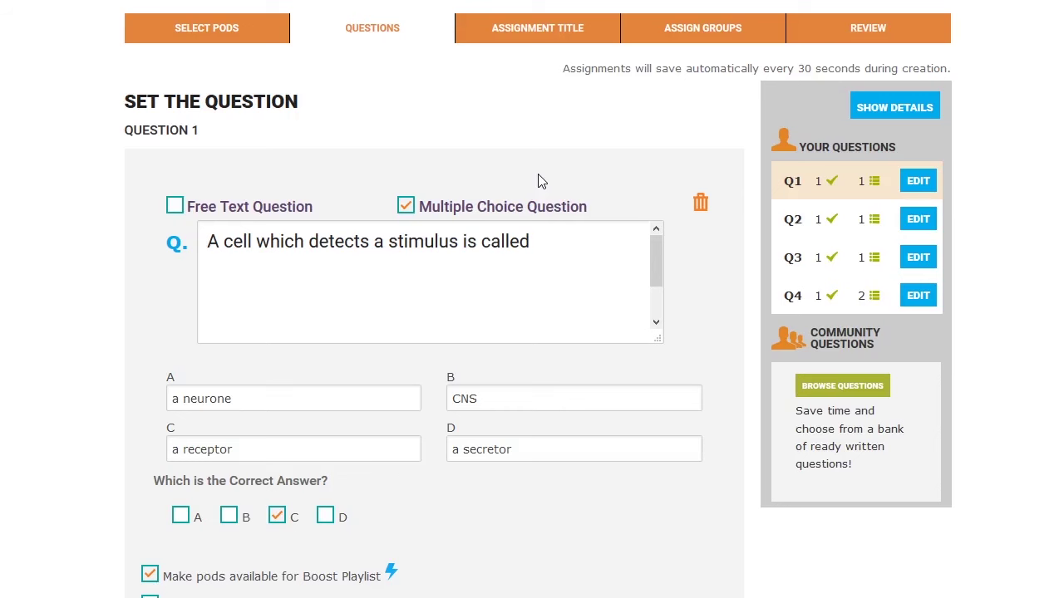
click(174, 207)
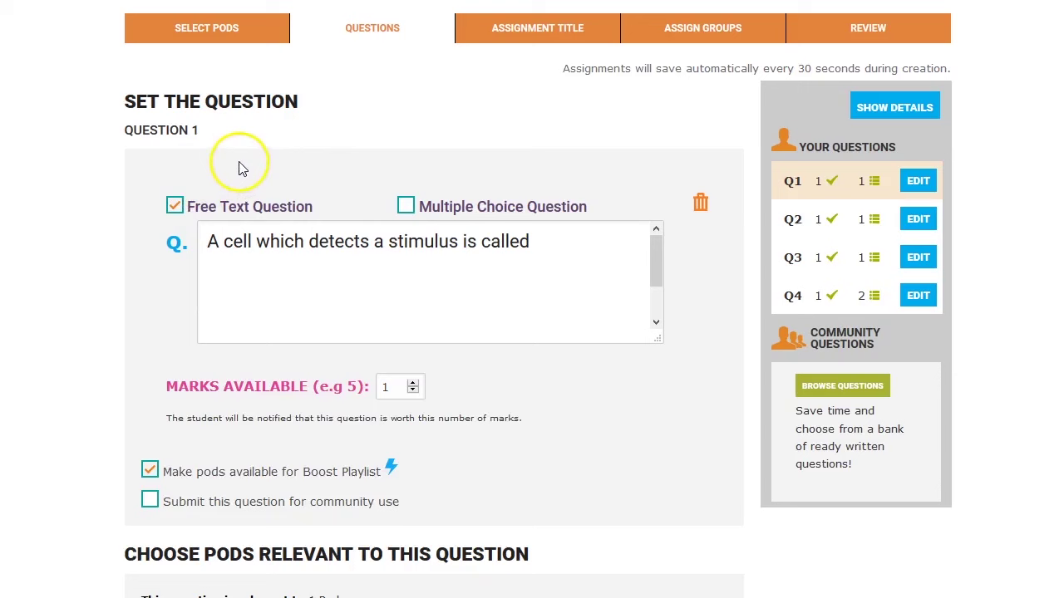
click(406, 207)
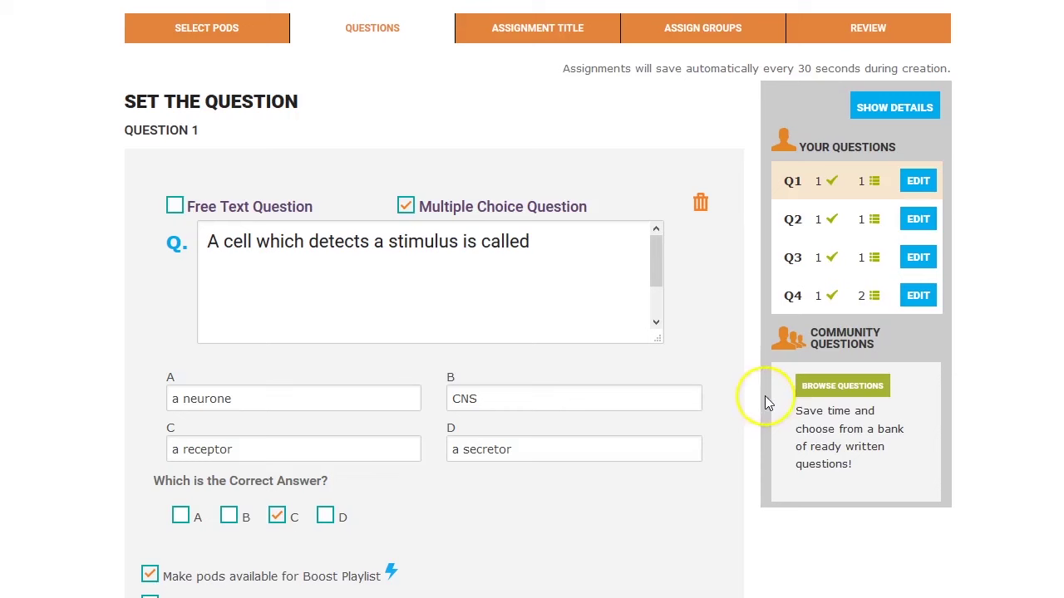
click(825, 401)
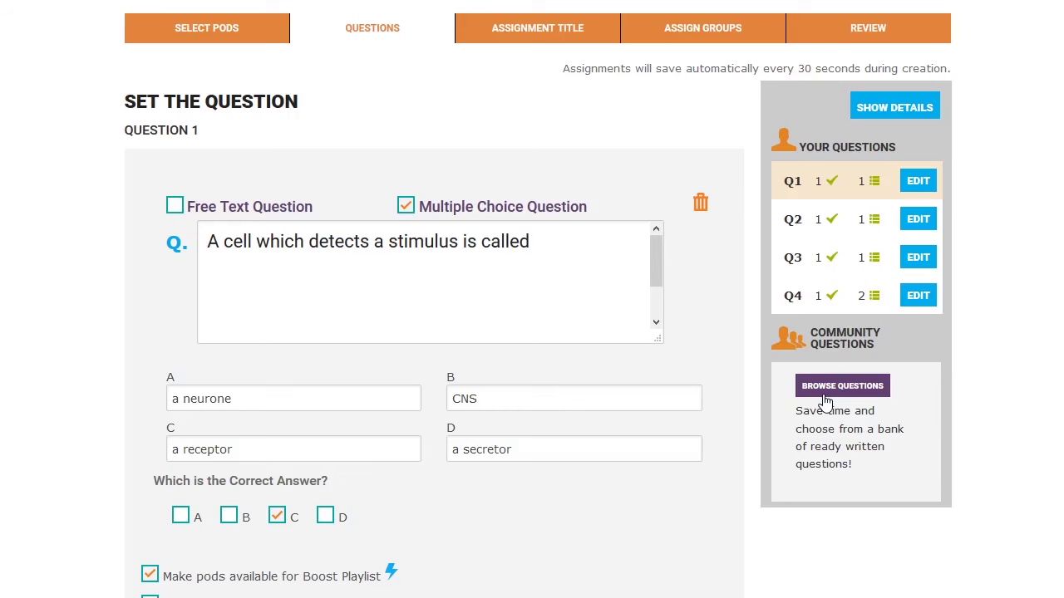
Create my own free-text question reading 'Question 5' with 3 marks available
click(881, 111)
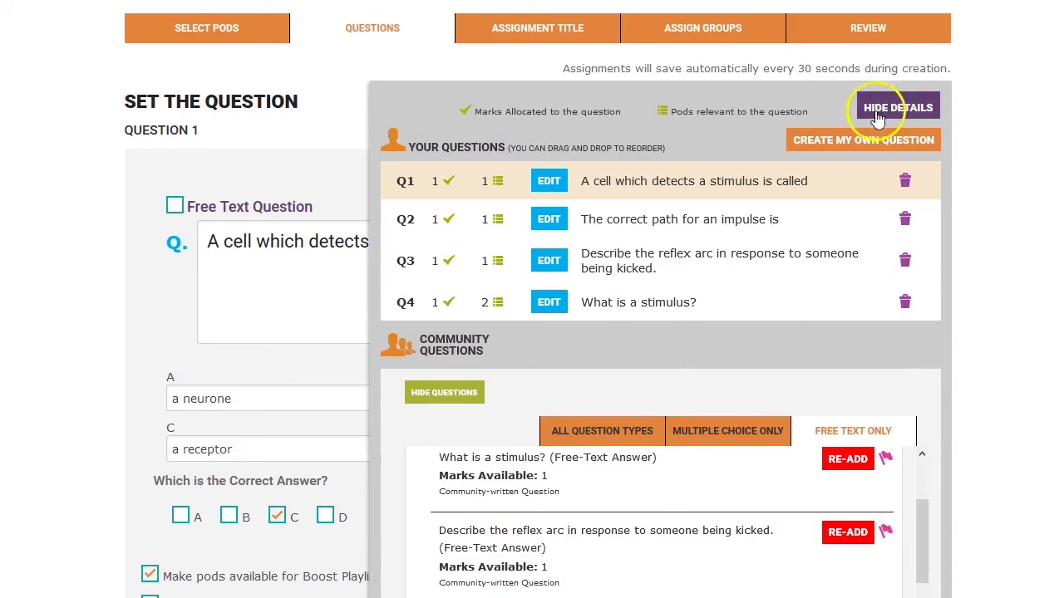
click(869, 146)
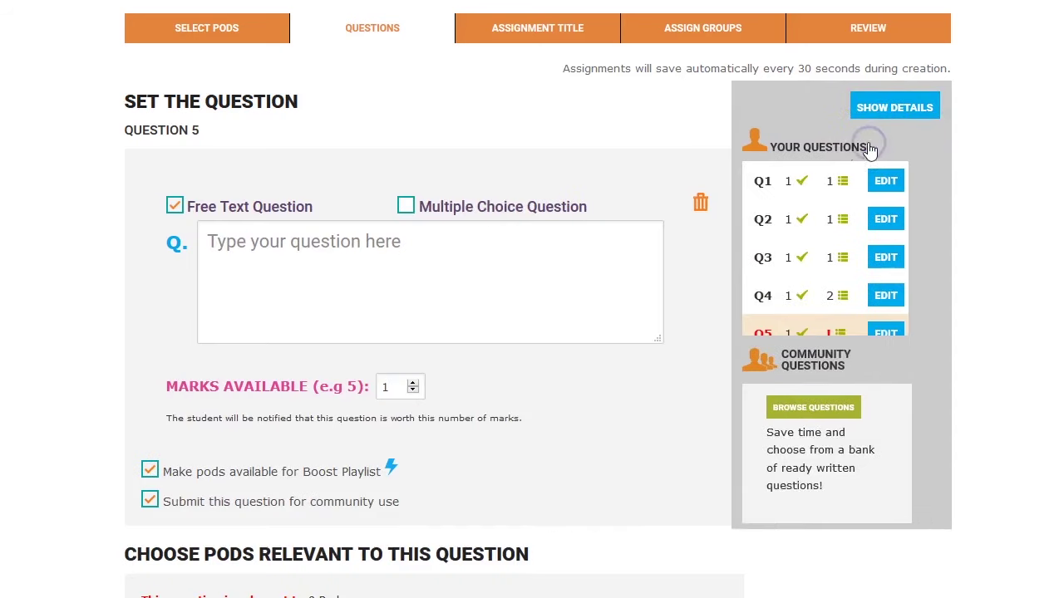
click(460, 249)
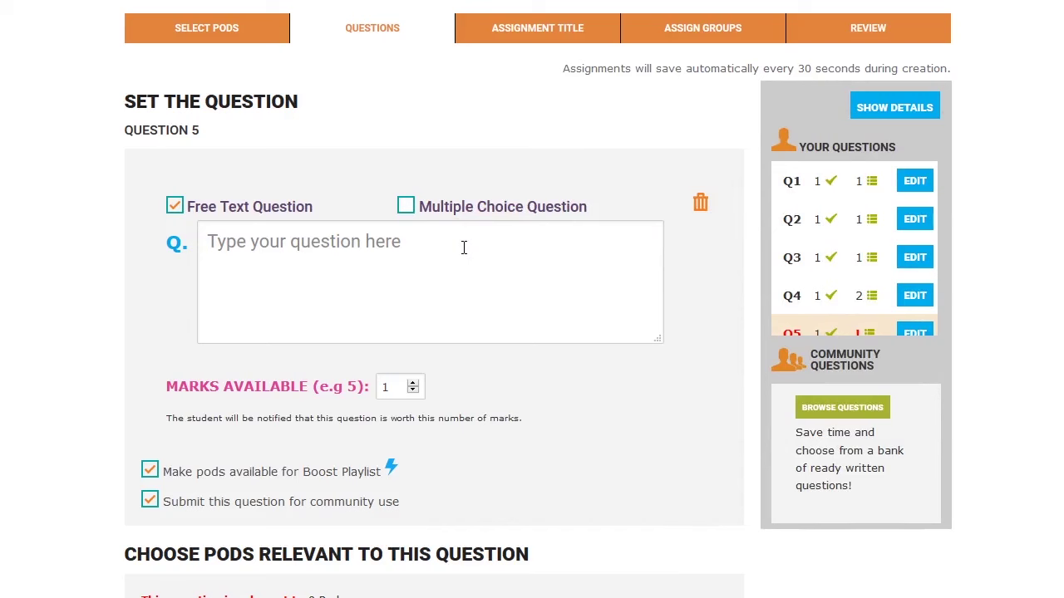
text(Question 5)
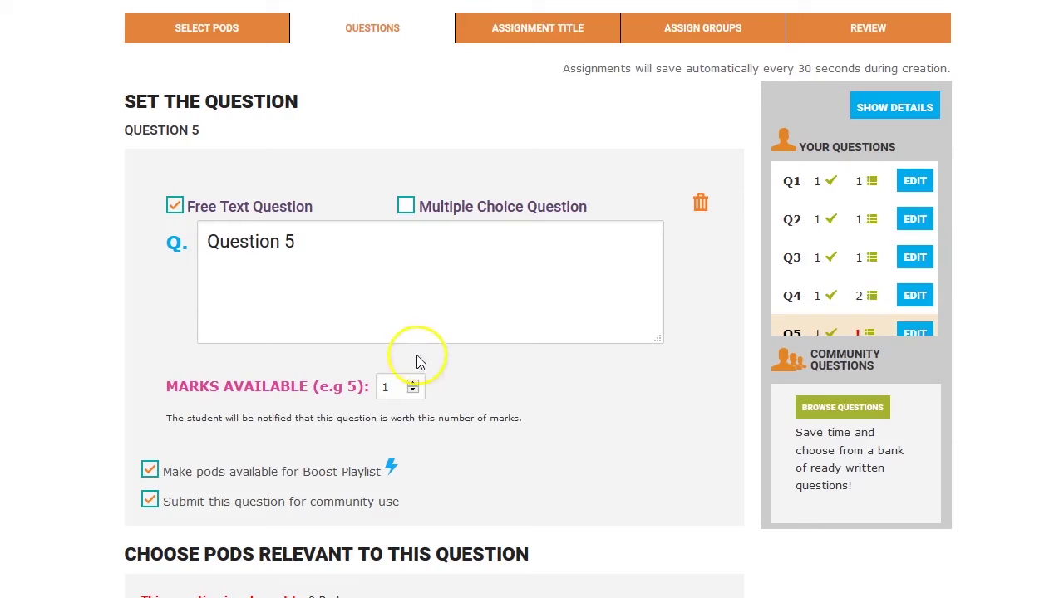
click(401, 389)
key(BackSpace)
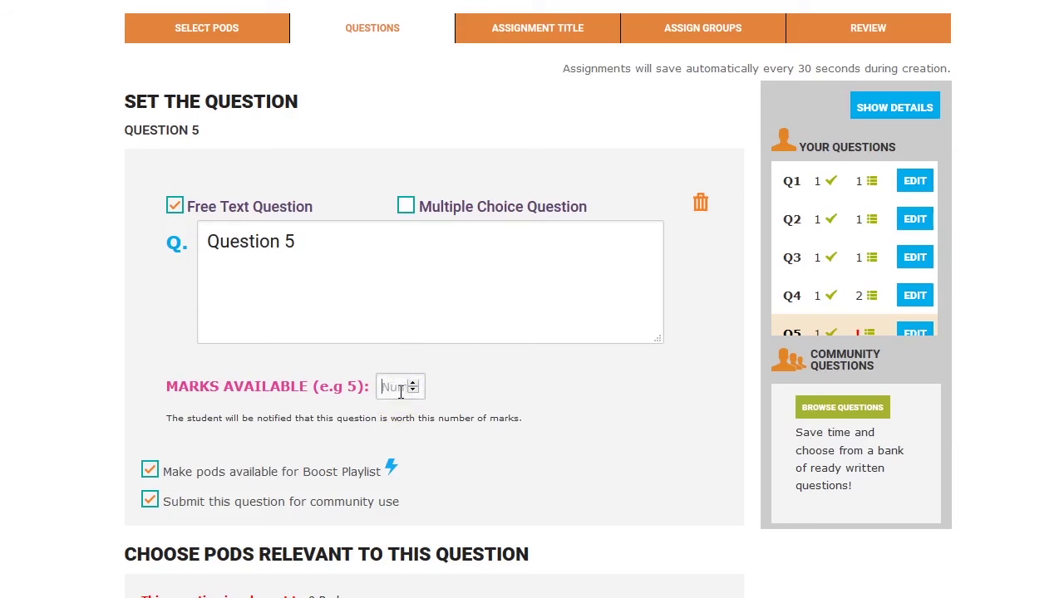
text(3)
Link Question 5 to The Reflex Arc pod, leaving Boost Playlist and community submission ticked
scroll(400, 392, down, 3)
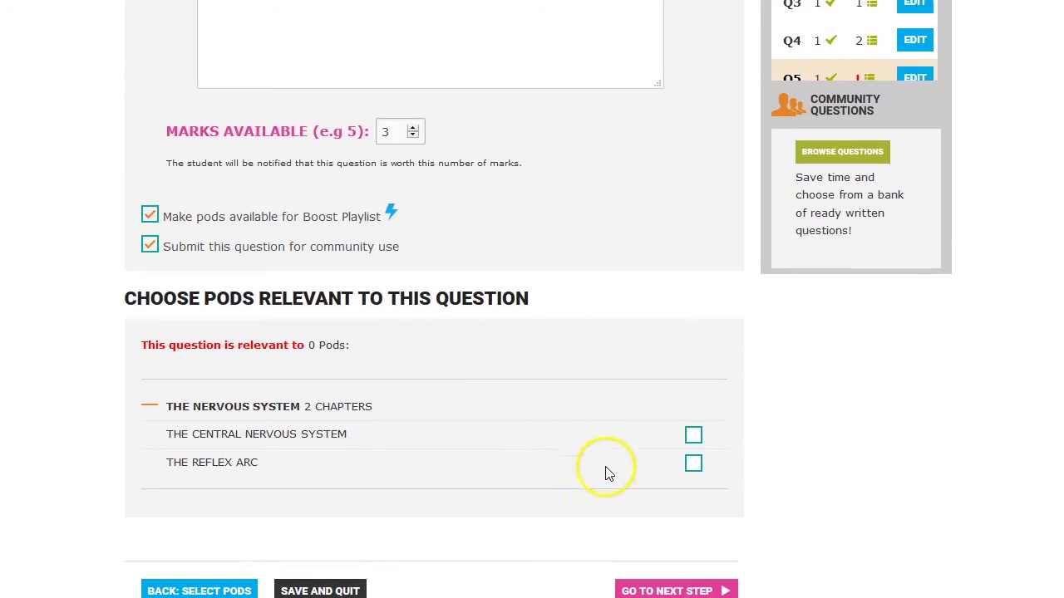
click(693, 466)
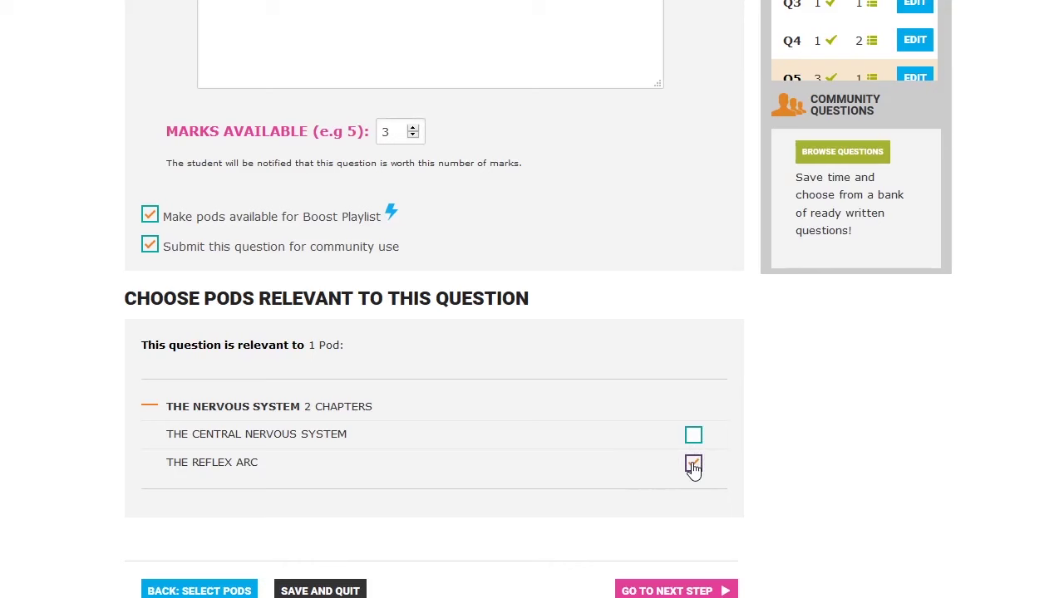
click(713, 474)
click(137, 217)
click(148, 215)
click(140, 253)
click(147, 246)
Review the five questions in the expanded details panel, then continue to the assignment details step
scroll(715, 18, up, 3)
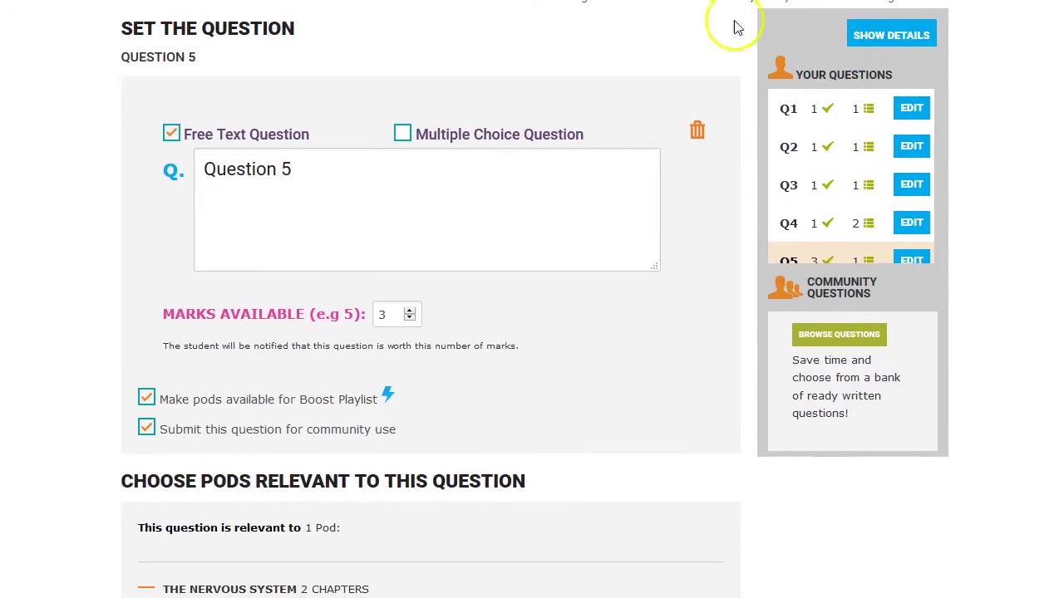
click(877, 37)
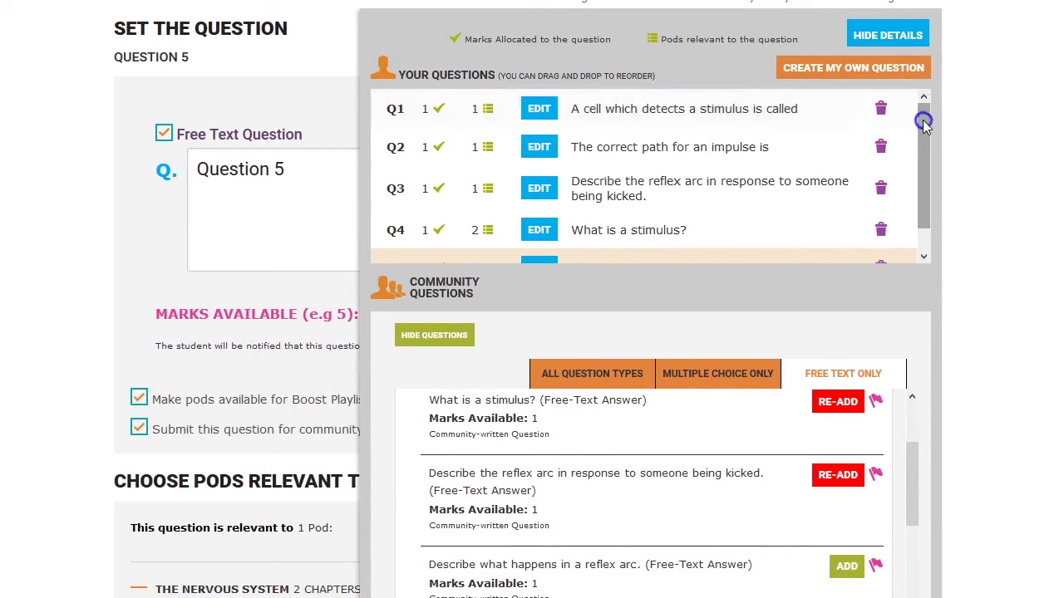
drag(925, 122, 926, 161)
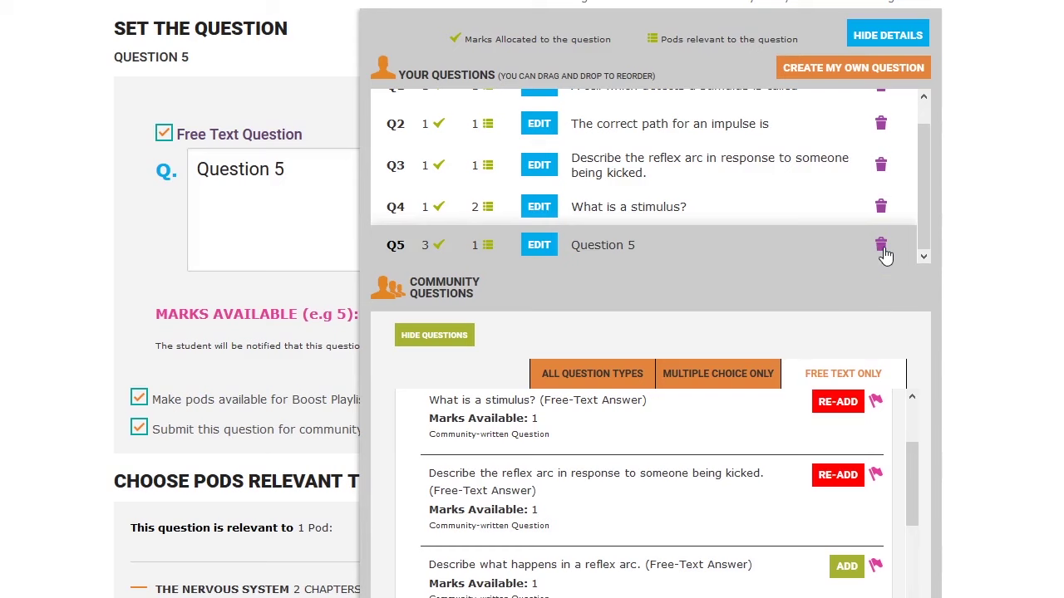
scroll(532, 299, down, 3)
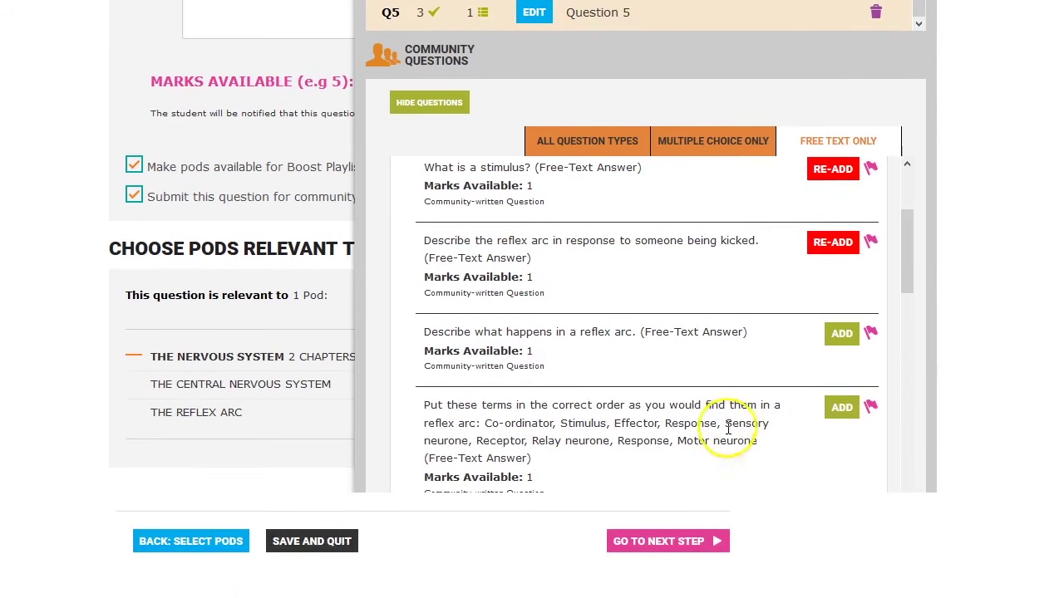
click(672, 541)
Name the assignment 'Nervous System Test' and give it the description 'Year 11'
click(672, 542)
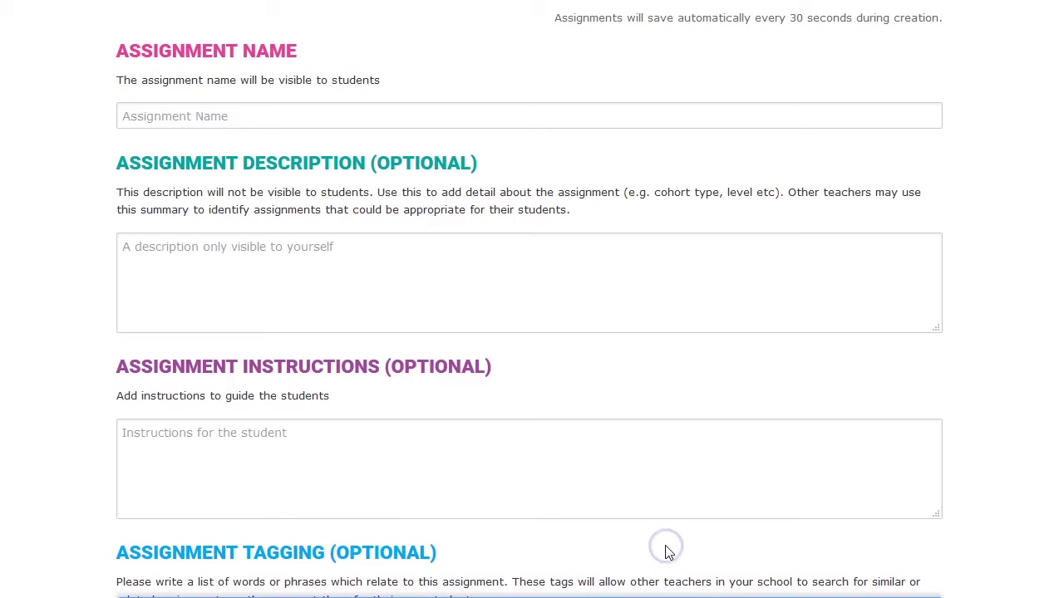
click(202, 109)
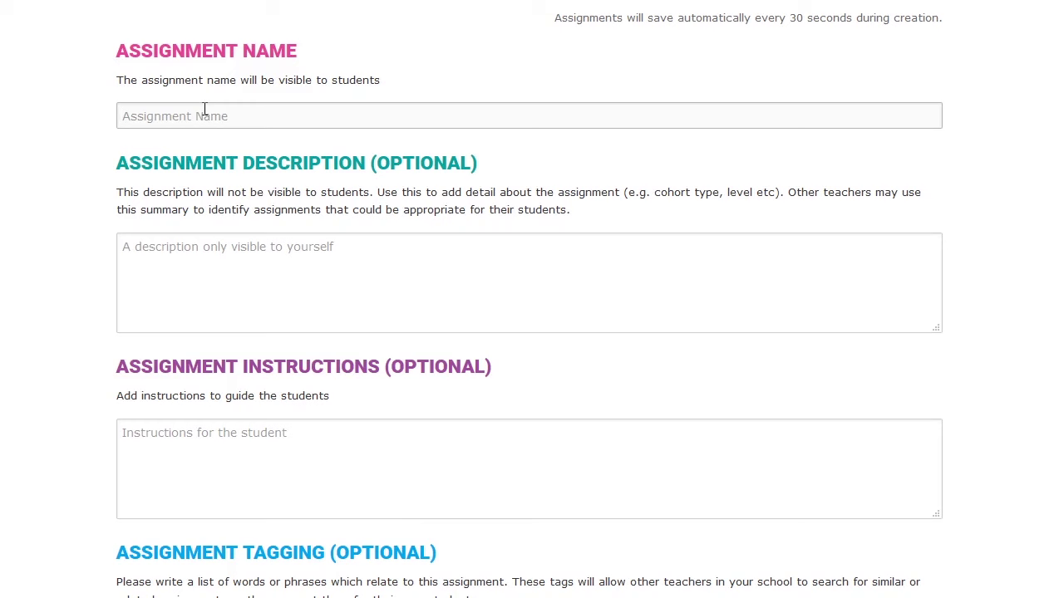
text(Nervou)
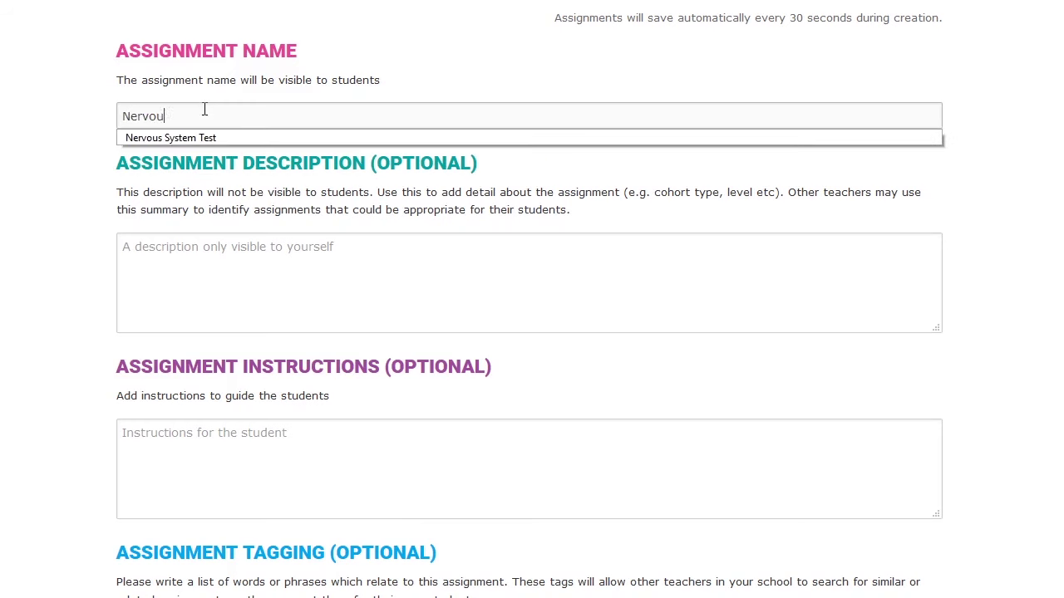
text(s System Test)
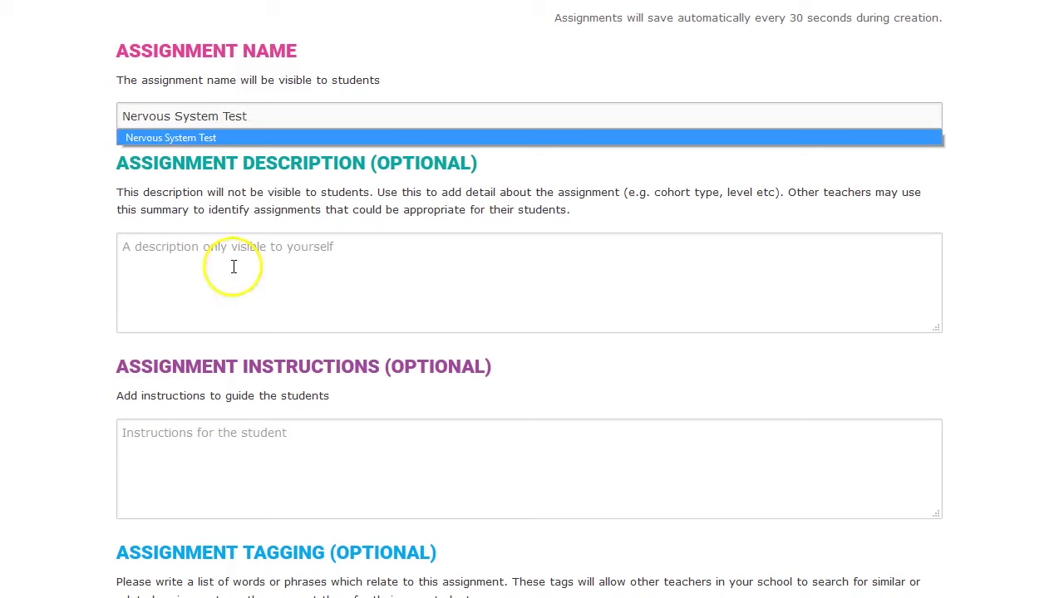
click(231, 316)
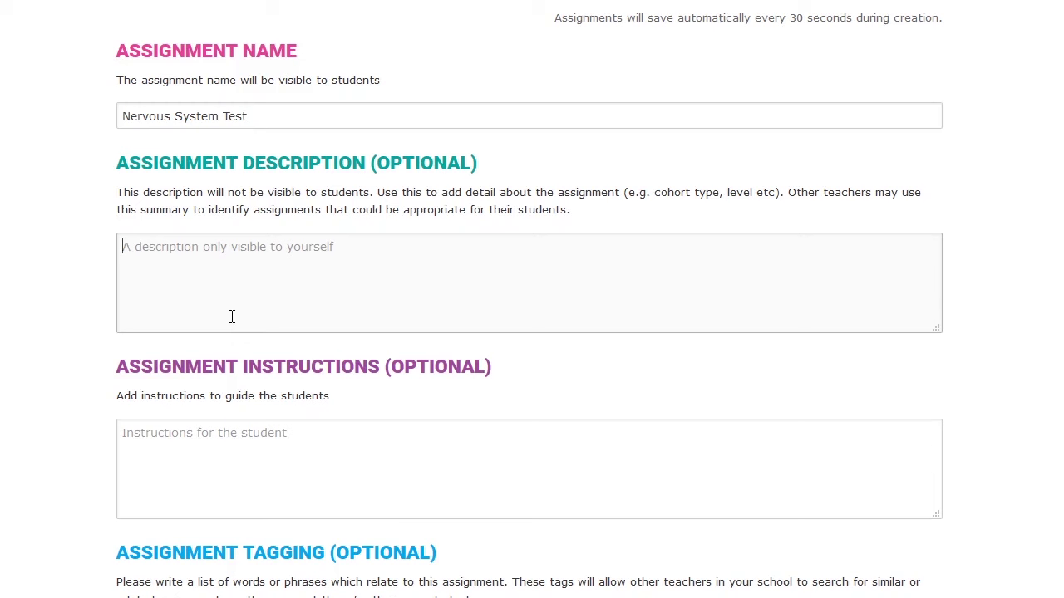
text(Year 11)
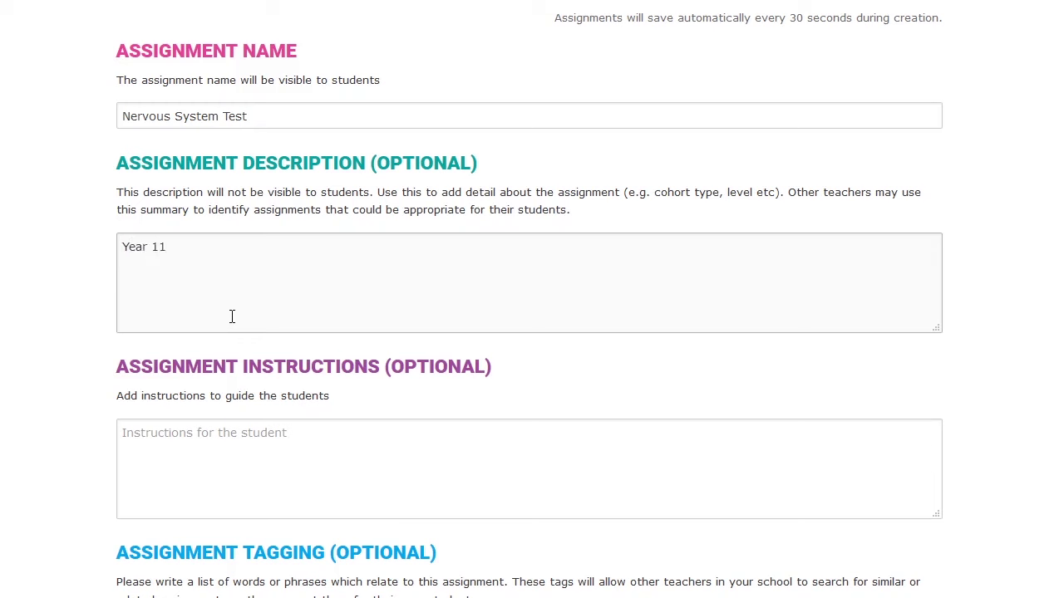
Enter the student instructions 'Watch the Pods and then answer the questions.'
click(205, 448)
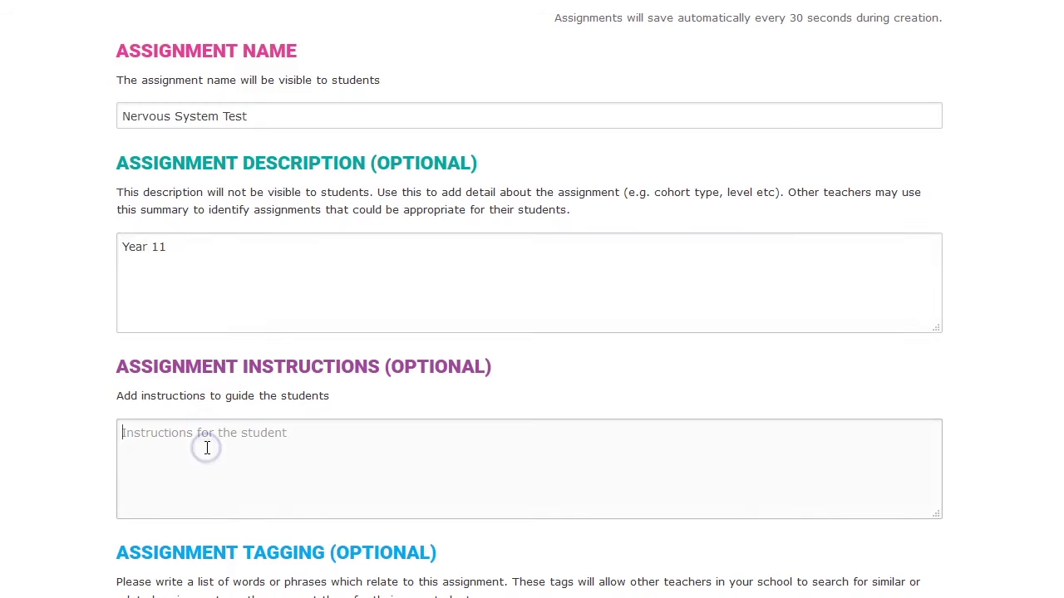
click(200, 456)
text(Watch the P)
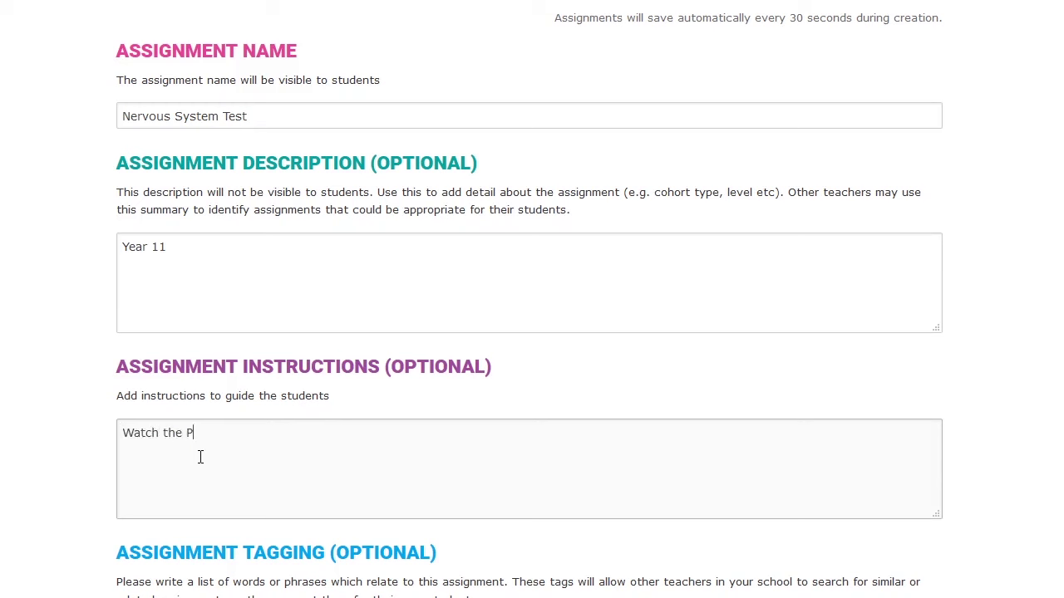
text(ods and then answer the que)
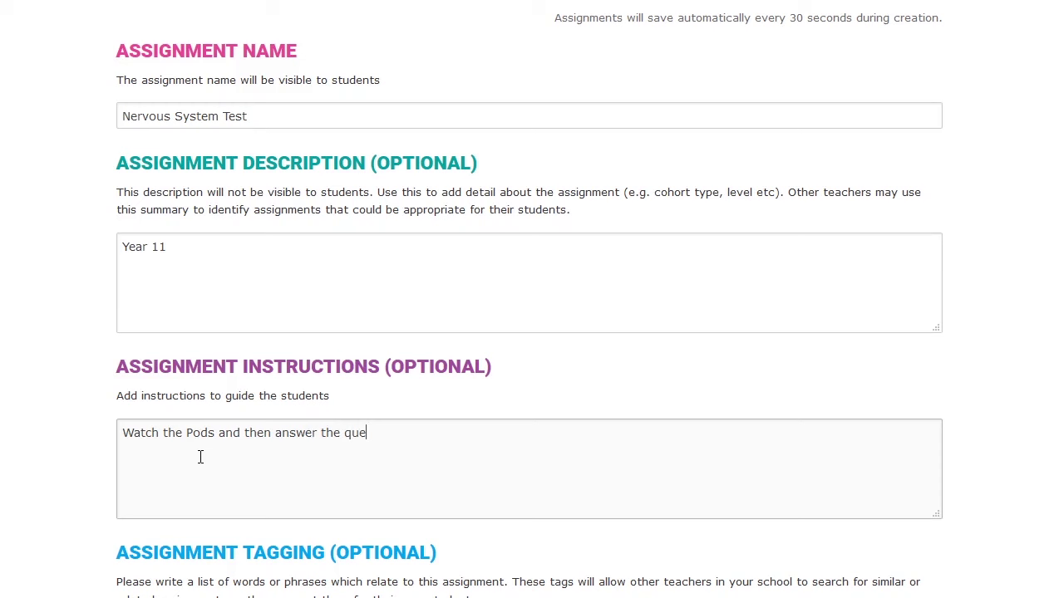
text(stions.)
Set the deadline to 31/03/2016 and continue to the group selection step
scroll(200, 457, down, 4)
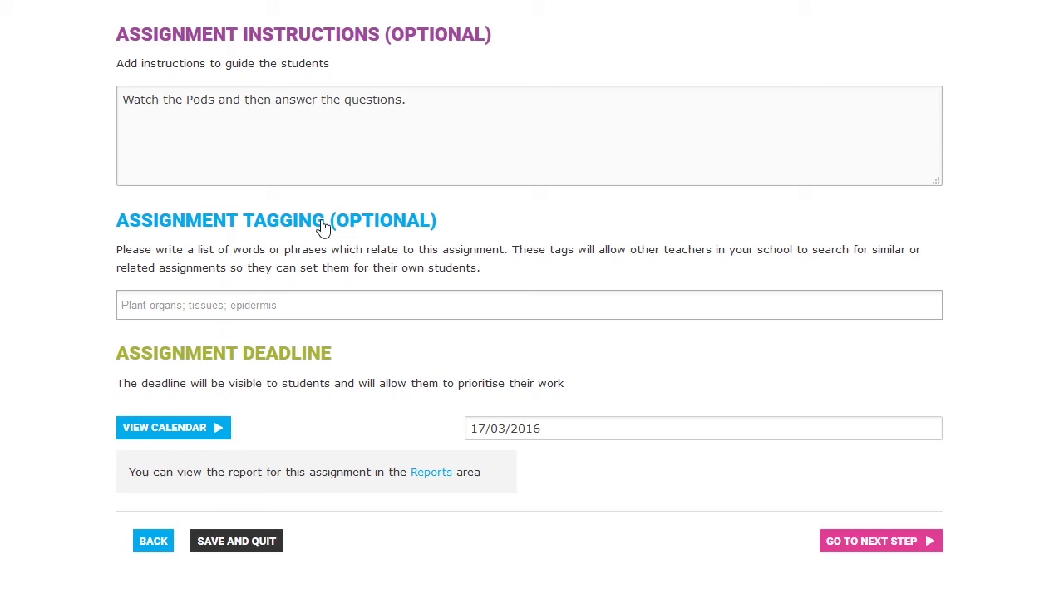
click(482, 431)
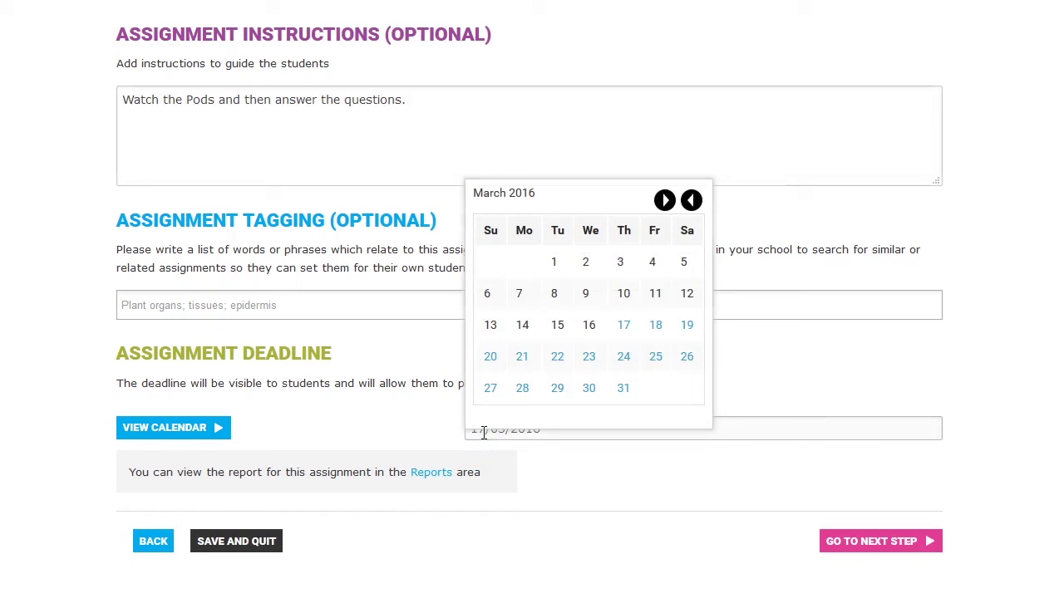
click(625, 389)
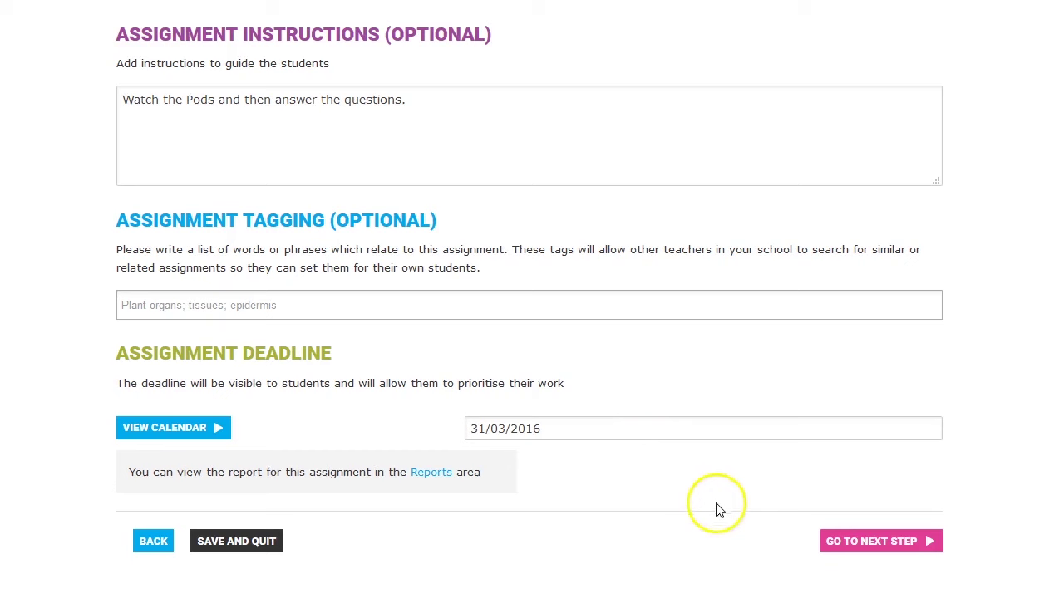
click(926, 541)
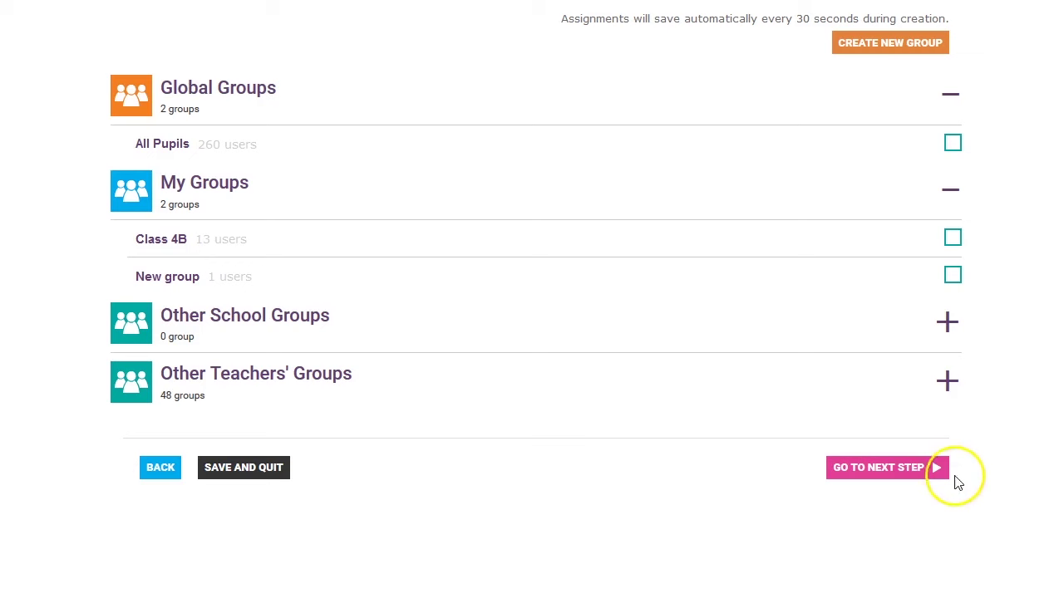
Assign the work to Class 4B (13 students) and continue to the summary
click(953, 238)
click(895, 477)
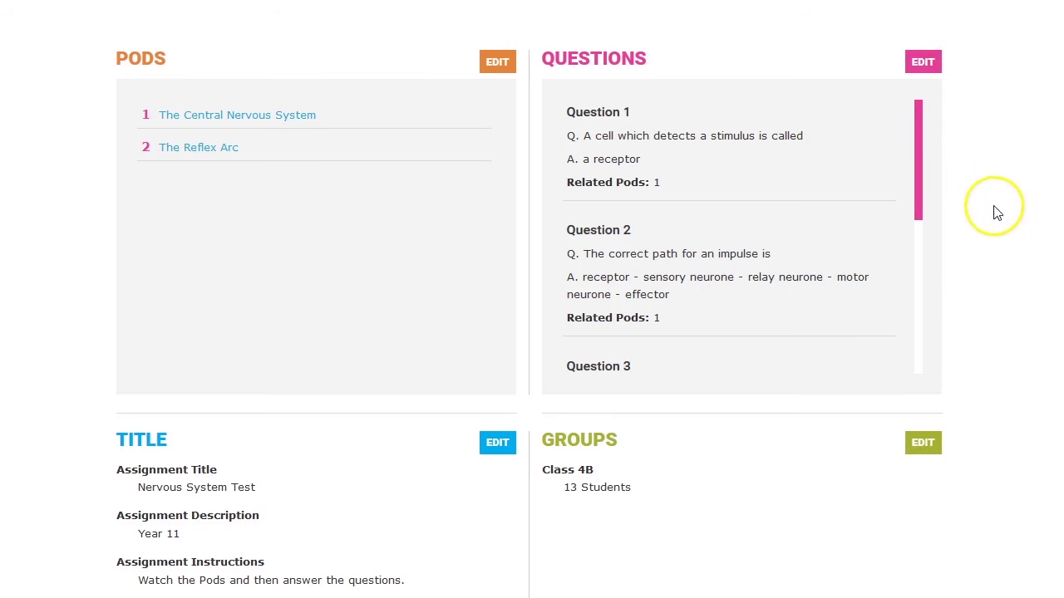
Publish and assign the Nervous System Test to Class 4B from the review page
scroll(992, 209, down, 3)
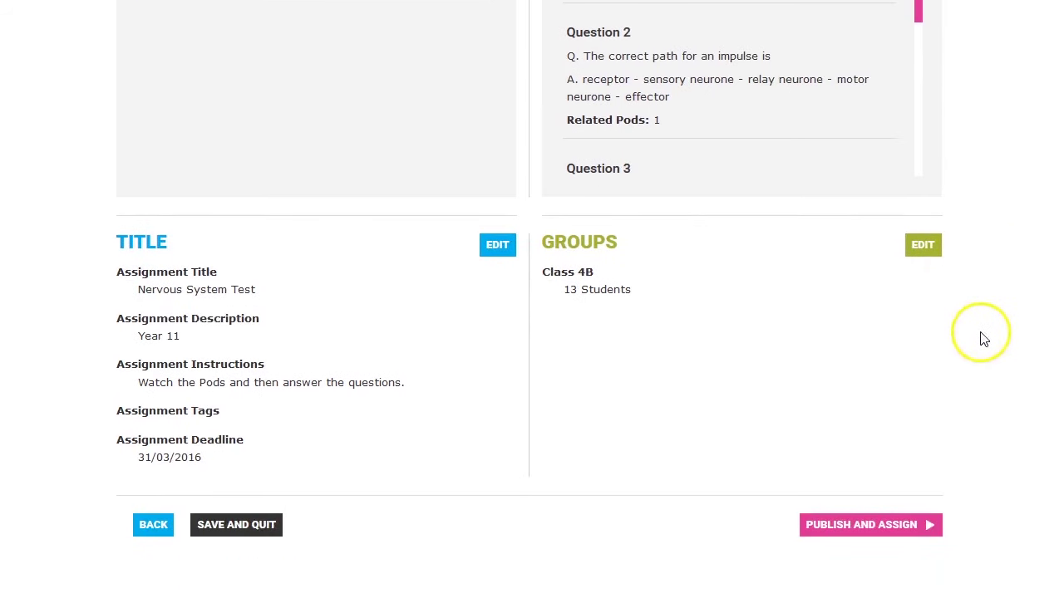
click(917, 531)
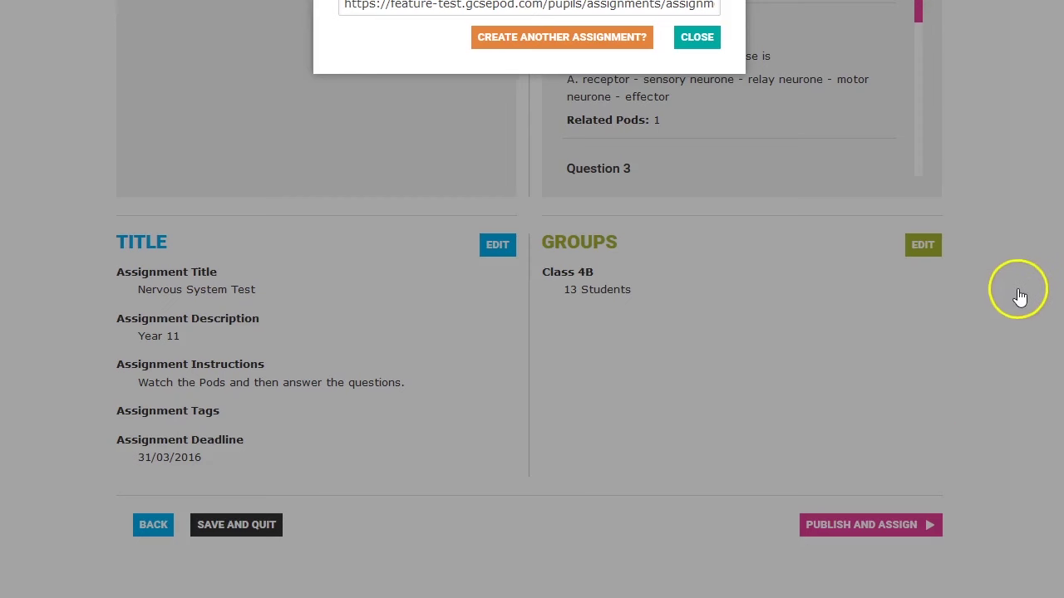
Copy the pupil link from the publish confirmation, then close the confirmation
scroll(529, 272, up, 1)
scroll(530, 273, up, 2)
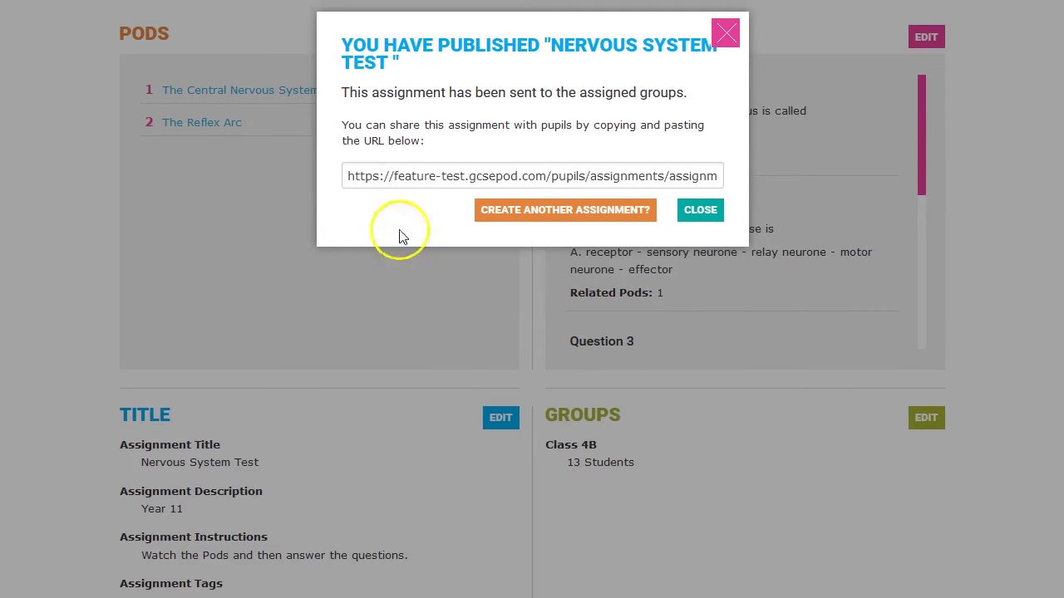
drag(348, 177, 740, 174)
right_click(673, 173)
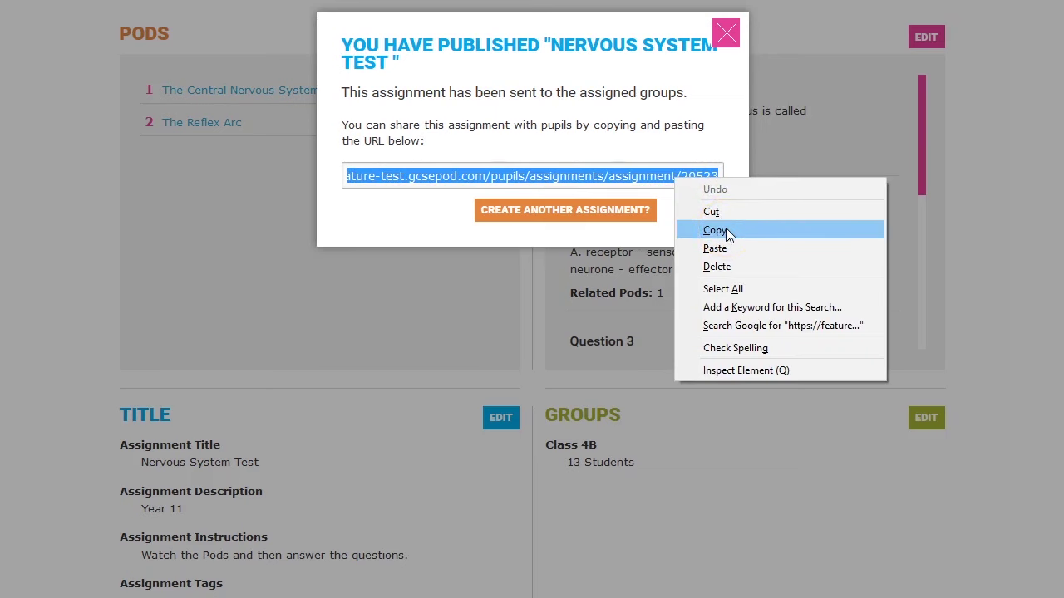
click(675, 178)
click(662, 175)
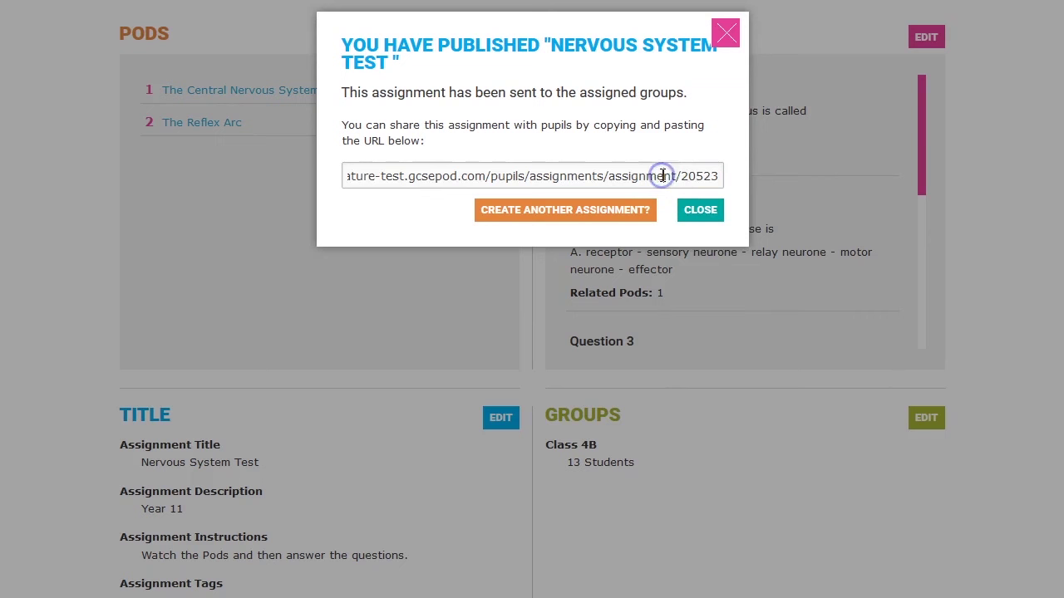
click(701, 213)
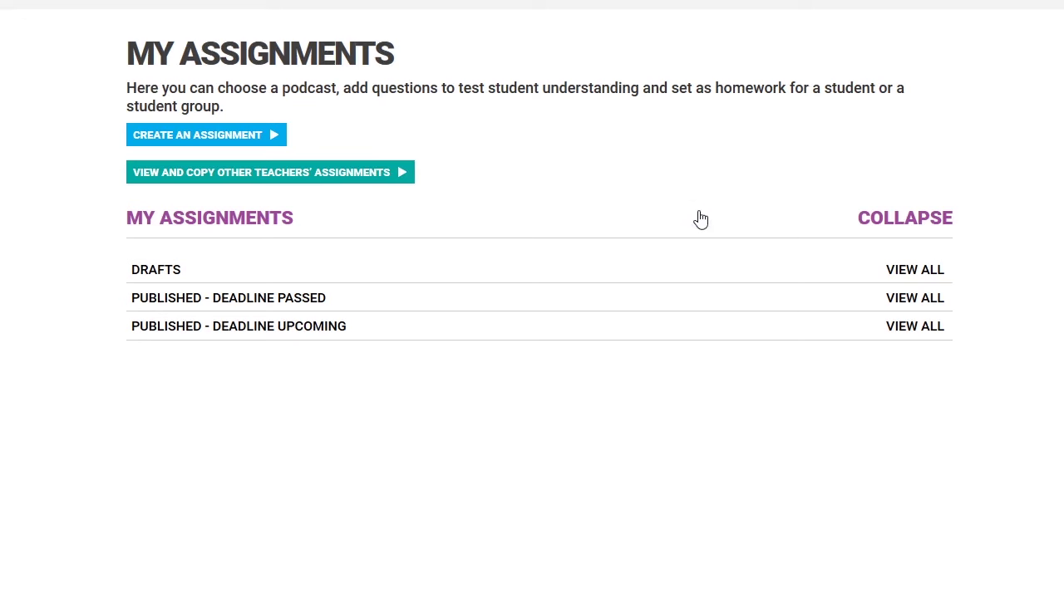
click(415, 330)
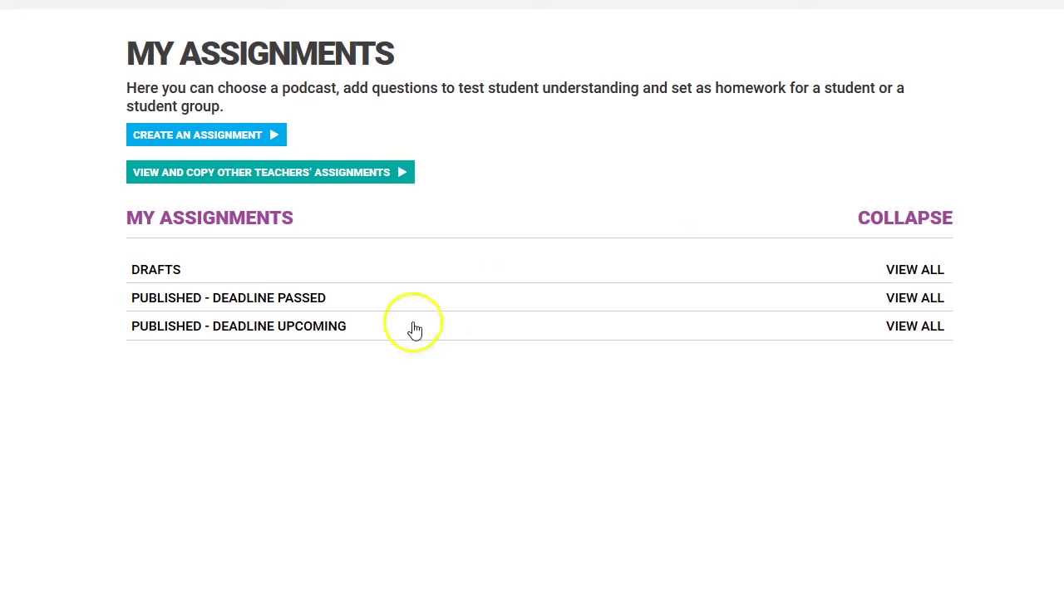